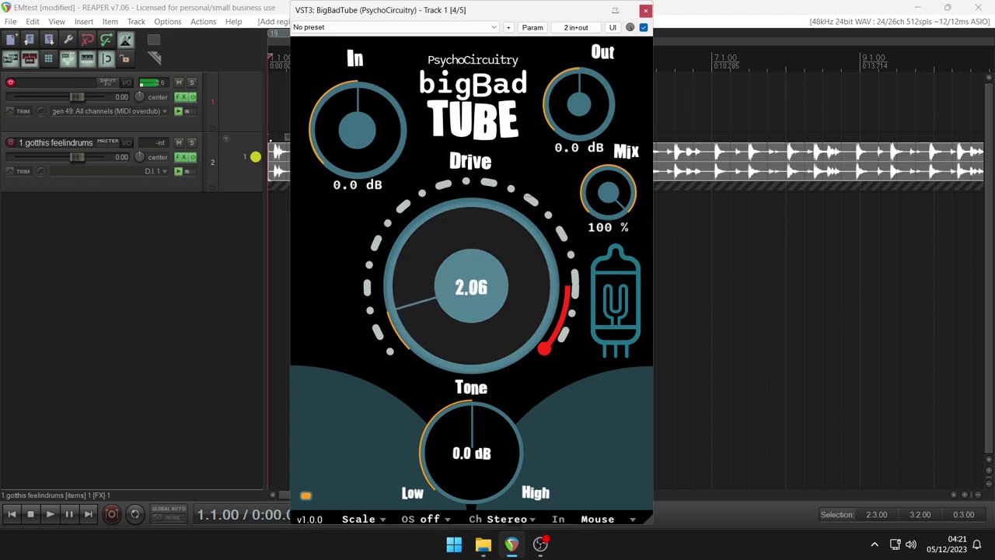
Raise the BigBadTube Drive in stages through 3.06, 4.03 and 5.54 to 6.51
{"action": "left_click_drag", "start_coordinate": [471, 198], "coordinate": [471, 197]}
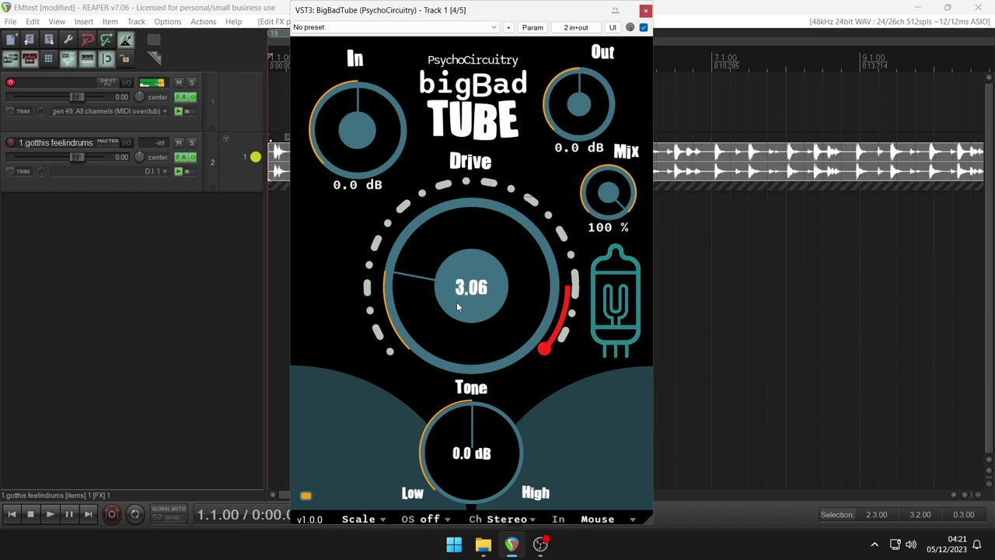
{"action": "left_click_drag", "start_coordinate": [456, 304], "coordinate": [456, 258]}
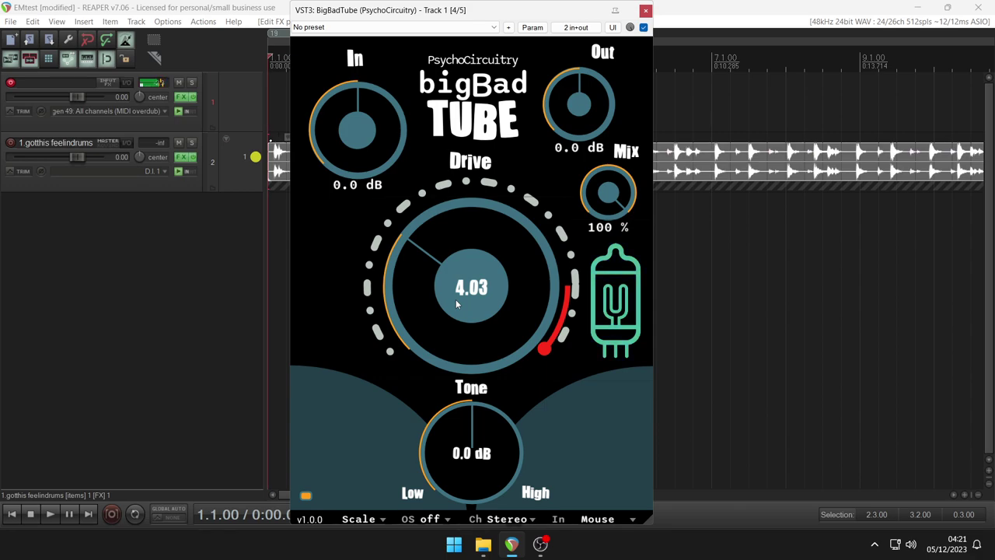
{"action": "left_click_drag", "start_coordinate": [454, 308], "coordinate": [451, 263]}
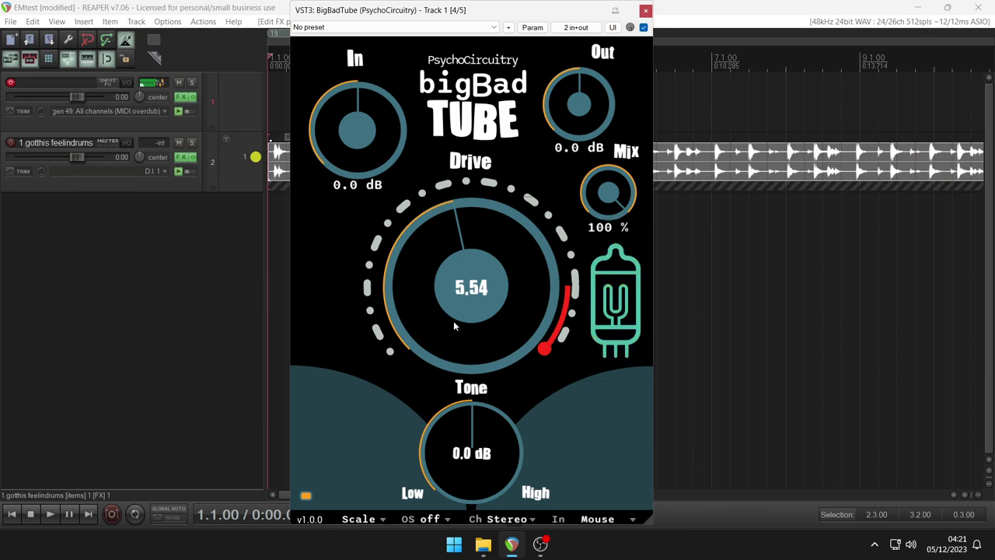
{"action": "left_click_drag", "start_coordinate": [461, 293], "coordinate": [461, 272]}
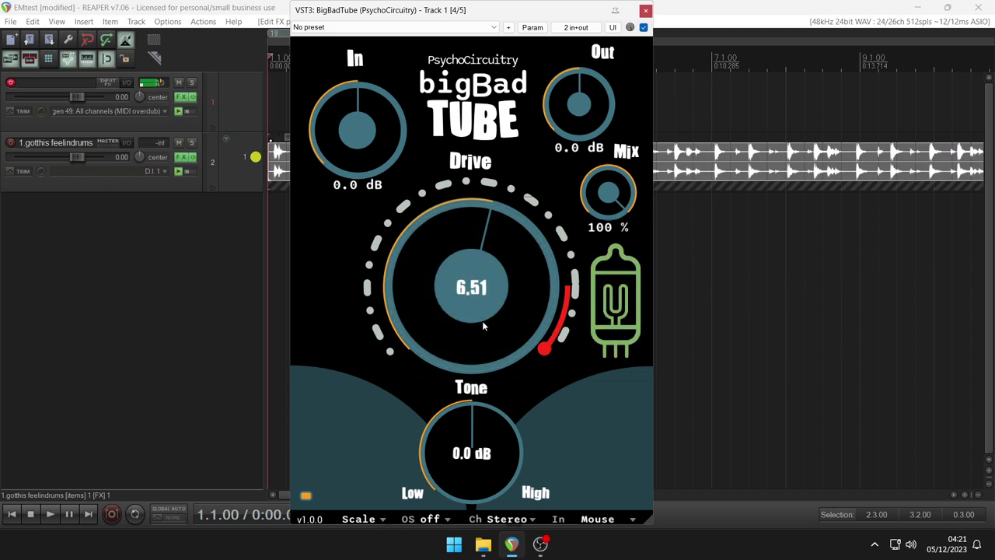
Turn the Tone toward Low to 11.6 dB and raise the Drive in stages to 10.40
{"action": "left_click_drag", "start_coordinate": [477, 403], "coordinate": [472, 434]}
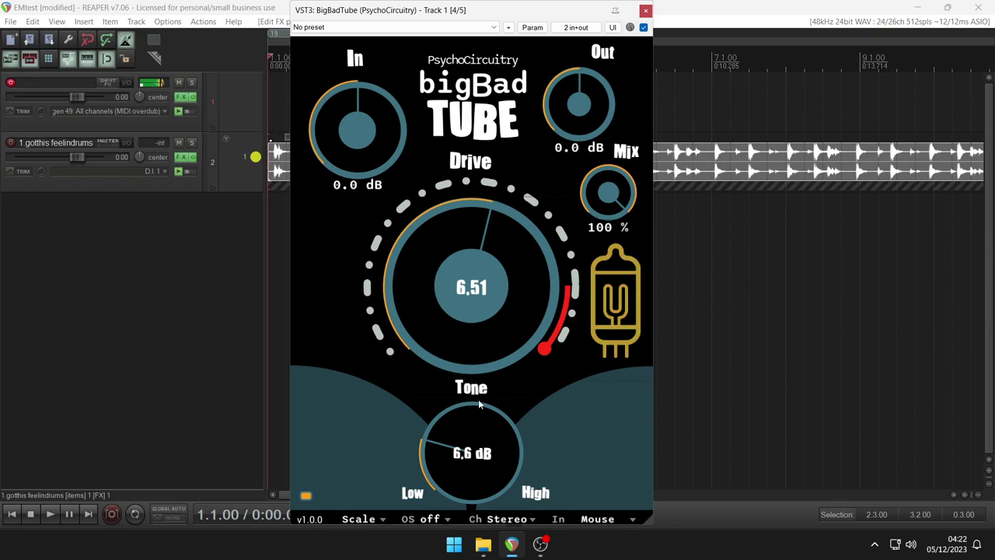
{"action": "left_click_drag", "start_coordinate": [495, 313], "coordinate": [494, 294]}
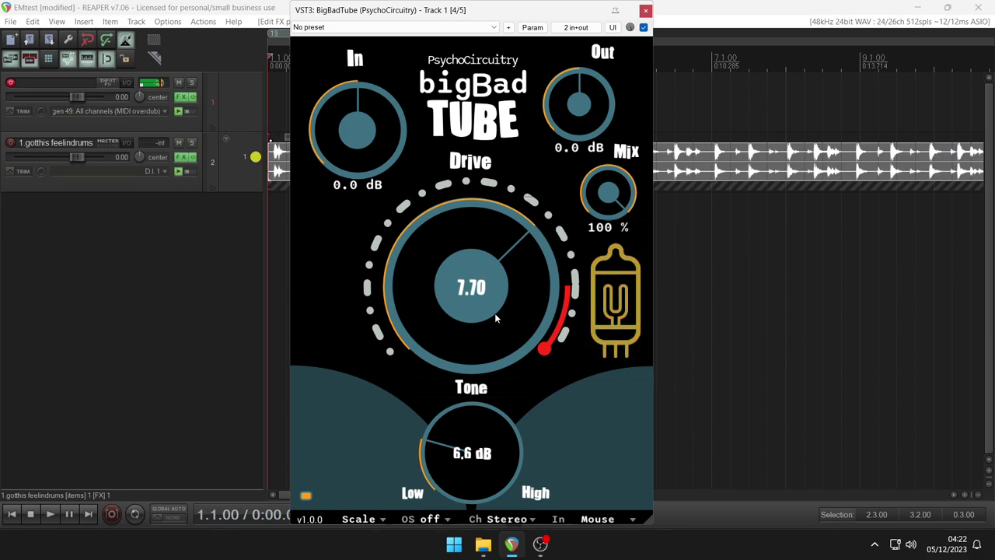
{"action": "left_click_drag", "start_coordinate": [489, 493], "coordinate": [488, 454]}
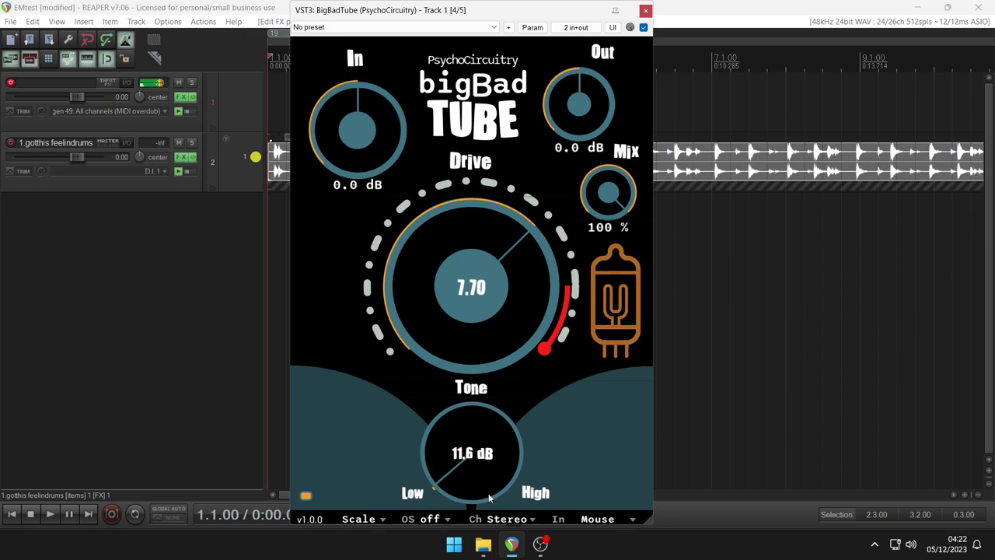
{"action": "left_click_drag", "start_coordinate": [471, 286], "coordinate": [471, 266]}
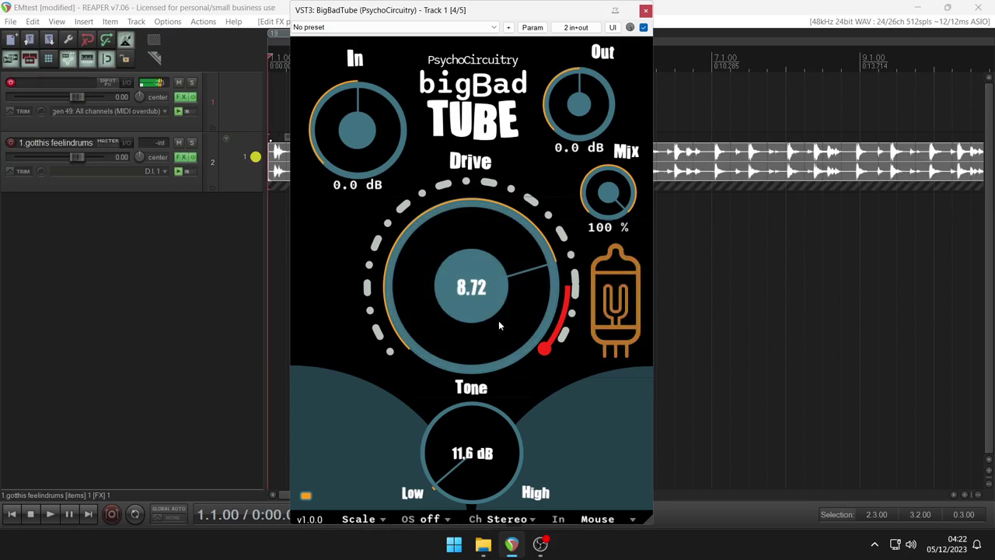
{"action": "left_click_drag", "start_coordinate": [498, 320], "coordinate": [496, 313]}
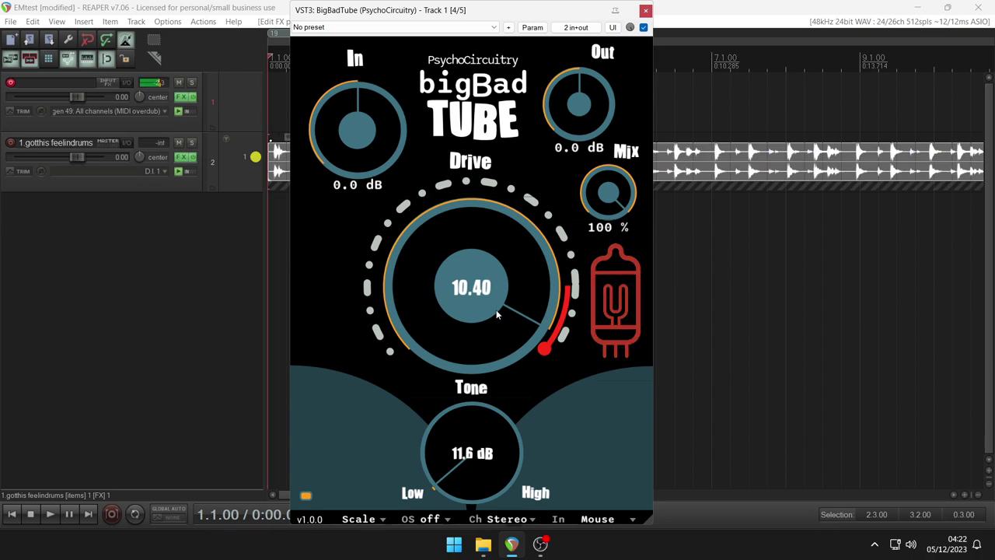
Raise the Drive to 11.00 and turn the Tone toward High to 11.3 dB
{"action": "left_click_drag", "start_coordinate": [459, 454], "coordinate": [459, 411]}
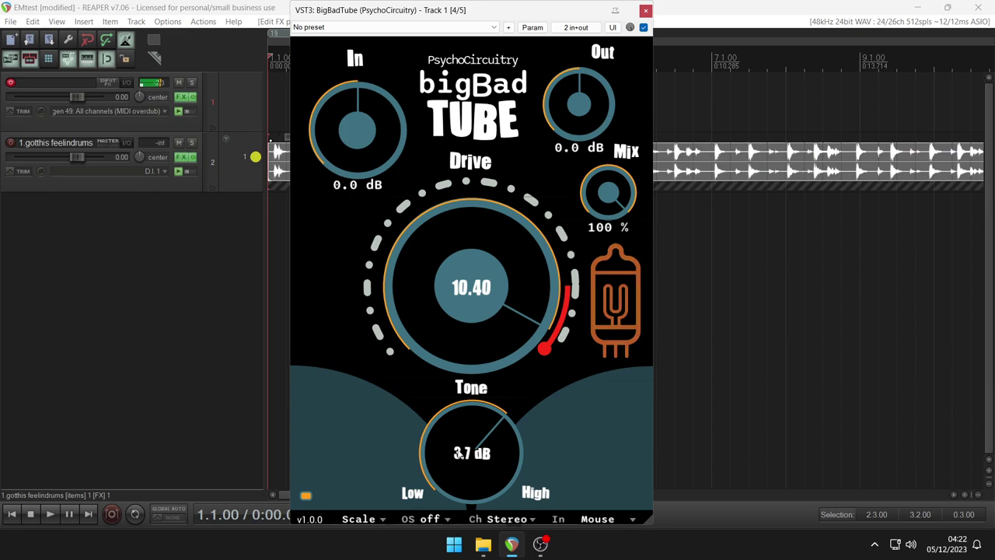
{"action": "mouse_move", "coordinate": [499, 322]}
{"action": "left_mouse_down"}
{"action": "mouse_move", "coordinate": [499, 309]}
{"action": "mouse_move", "coordinate": [499, 321]}
{"action": "left_mouse_up"}
{"action": "left_click_drag", "start_coordinate": [497, 420], "coordinate": [498, 385]}
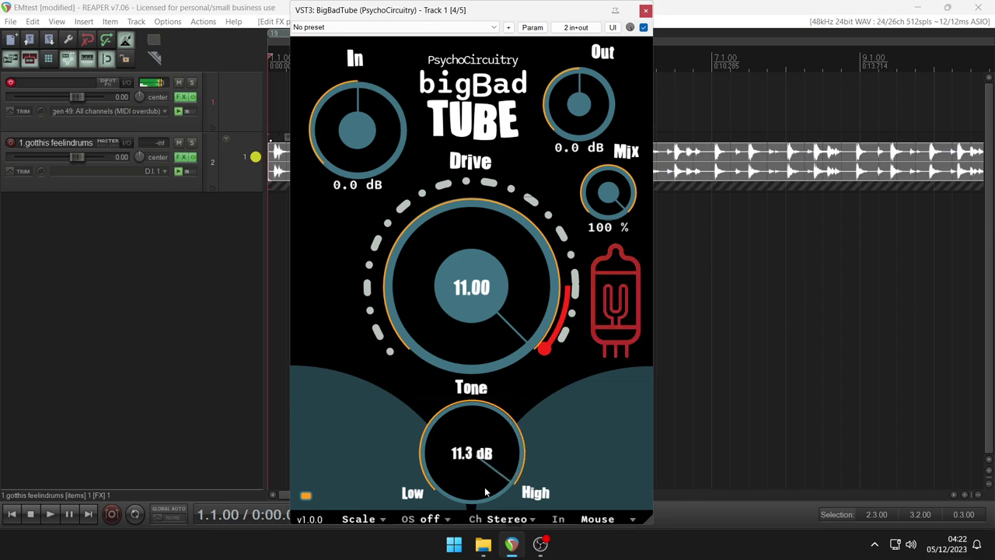
Set the plug-in's oversampling to 4x and turn the Tone toward Low to 3.1 dB
{"action": "left_click", "coordinate": [452, 517]}
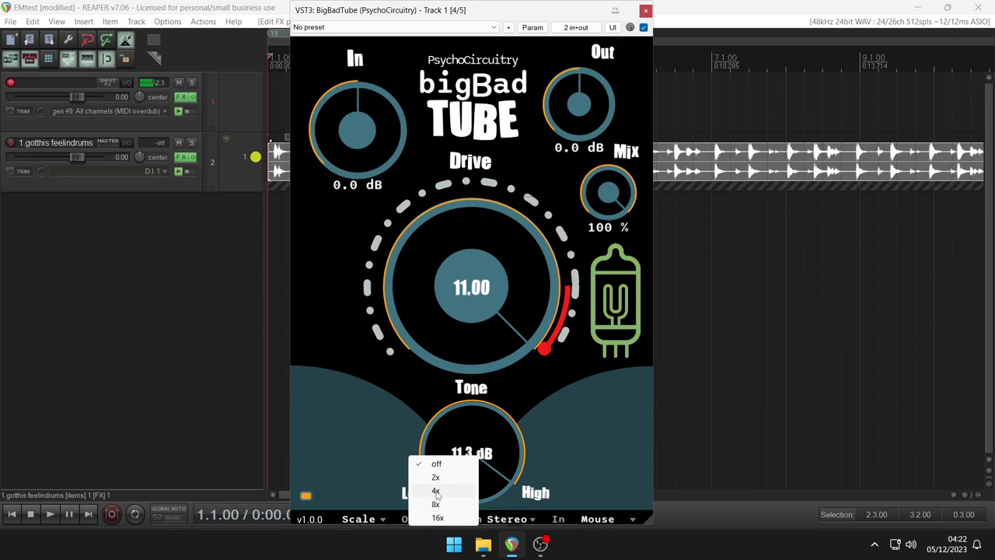
{"action": "left_click", "coordinate": [435, 493]}
{"action": "left_click_drag", "start_coordinate": [436, 495], "coordinate": [471, 459]}
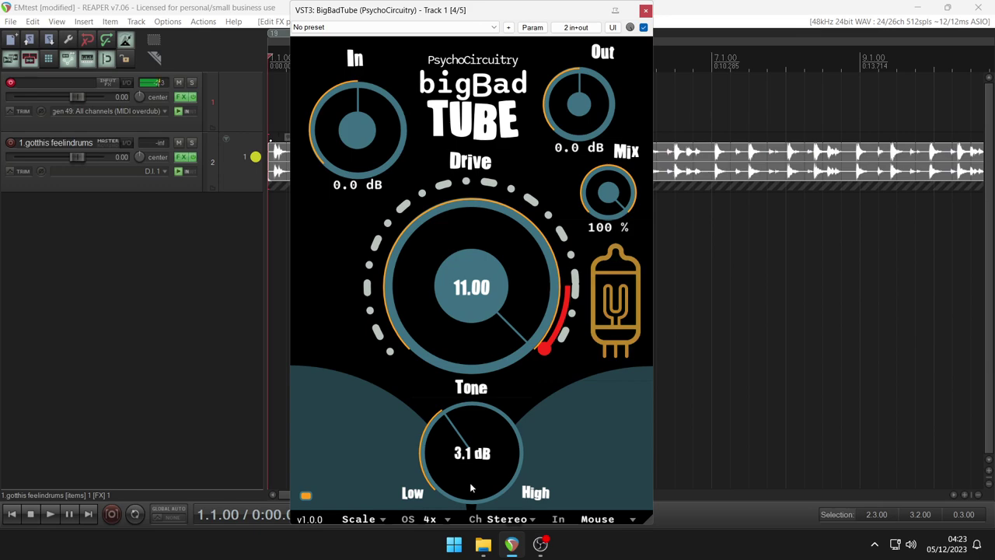
Lower the Drive to 6.88 and raise the In level to 20.0 dB
{"action": "left_click_drag", "start_coordinate": [491, 251], "coordinate": [491, 315]}
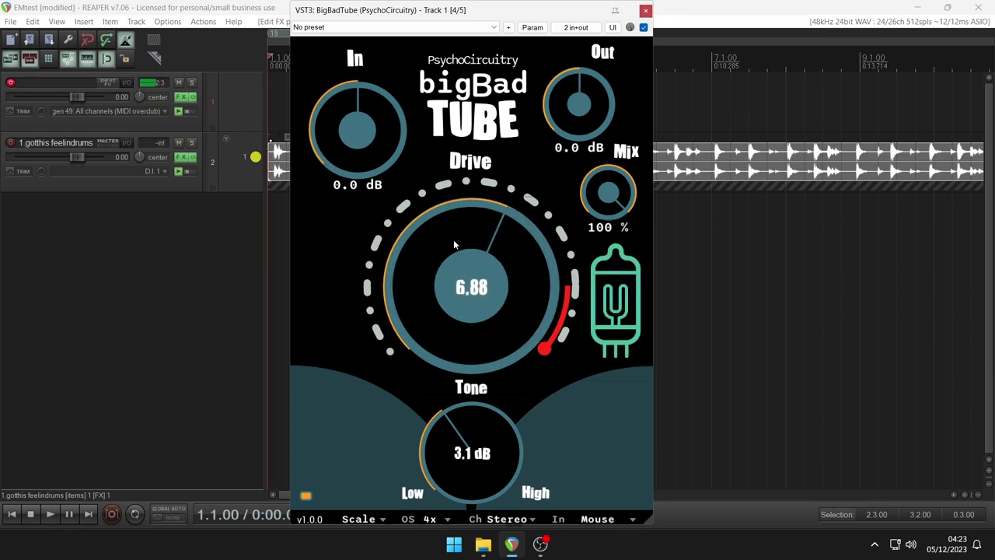
{"action": "left_click_drag", "start_coordinate": [374, 116], "coordinate": [375, 39]}
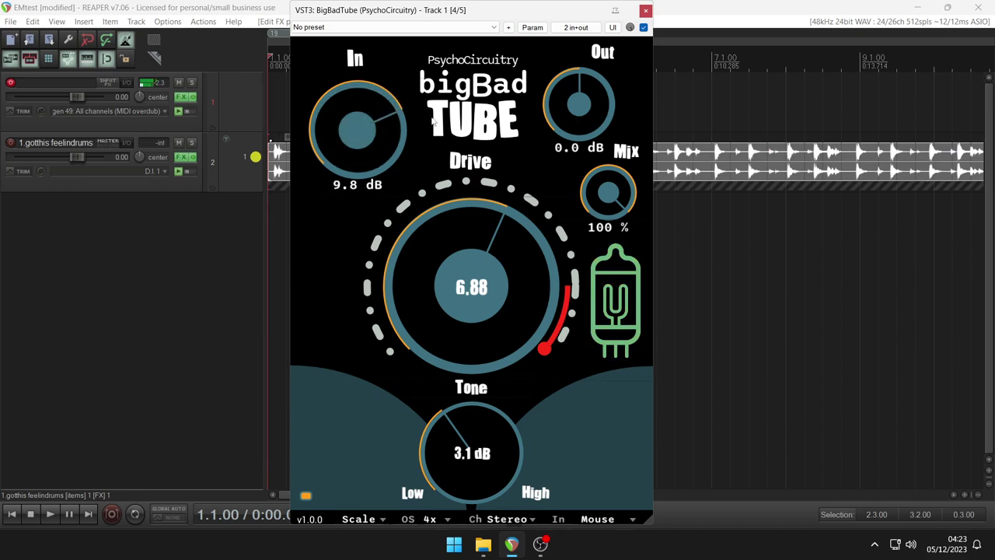
{"action": "left_click_drag", "start_coordinate": [403, 140], "coordinate": [403, 61]}
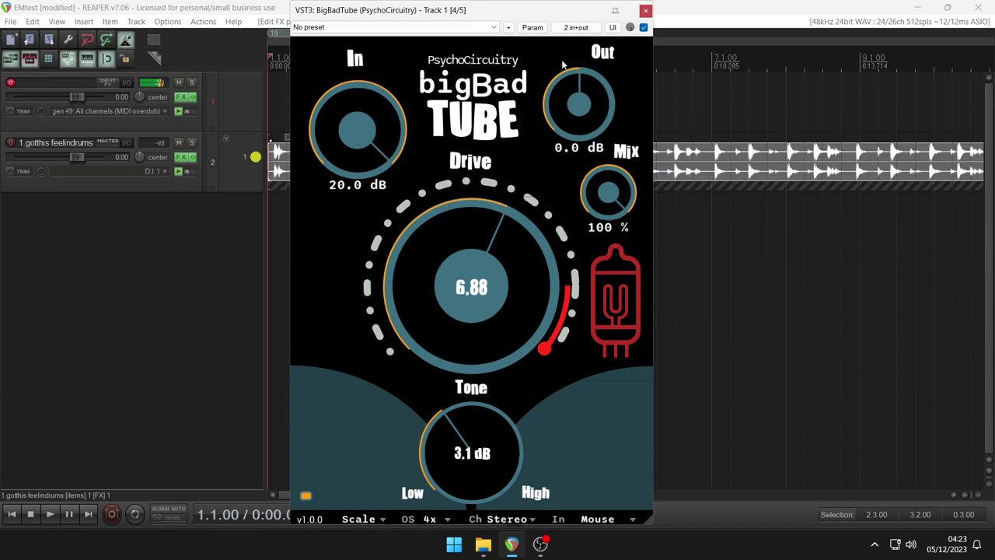
Try the Drive at 10.62 with Low Tone at 5.6 dB, ending with Drive at 6.43 and Low Tone at 1.0 dB
{"action": "left_click_drag", "start_coordinate": [458, 471], "coordinate": [457, 491]}
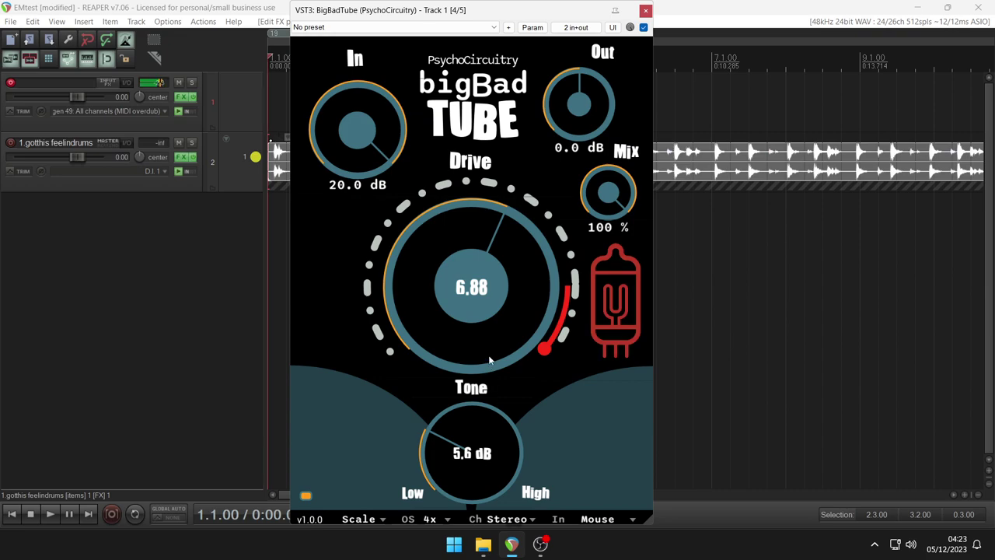
{"action": "left_click_drag", "start_coordinate": [492, 365], "coordinate": [488, 325]}
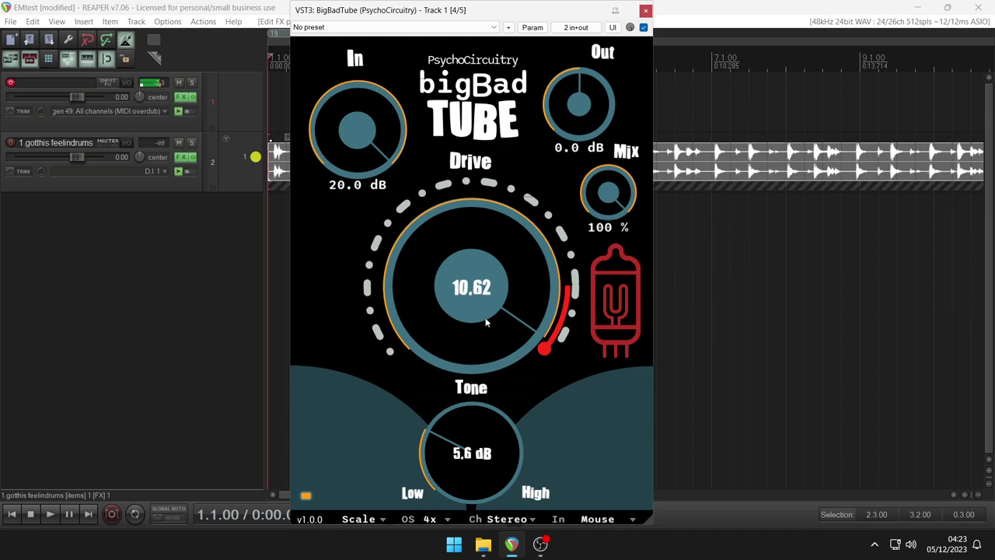
{"action": "left_click_drag", "start_coordinate": [464, 251], "coordinate": [464, 279]}
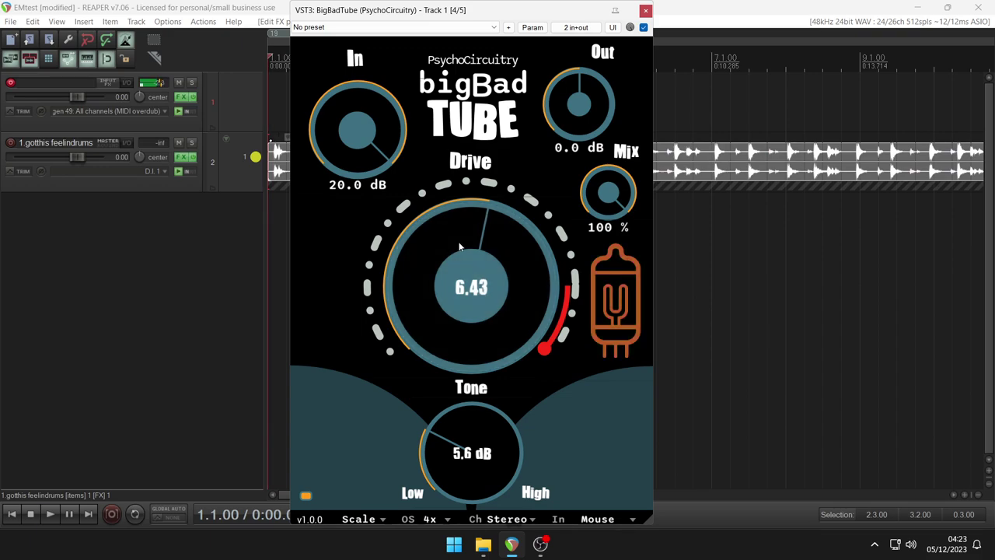
{"action": "left_click_drag", "start_coordinate": [461, 460], "coordinate": [461, 494]}
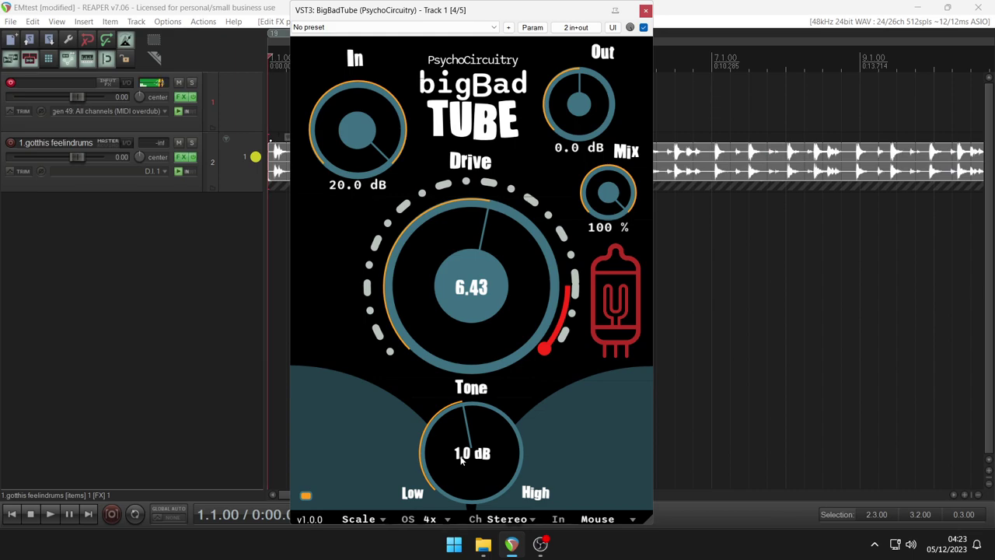
Lower the Mix in stages to 5 % and raise the Drive to 9.50
{"action": "left_click_drag", "start_coordinate": [609, 191], "coordinate": [609, 300]}
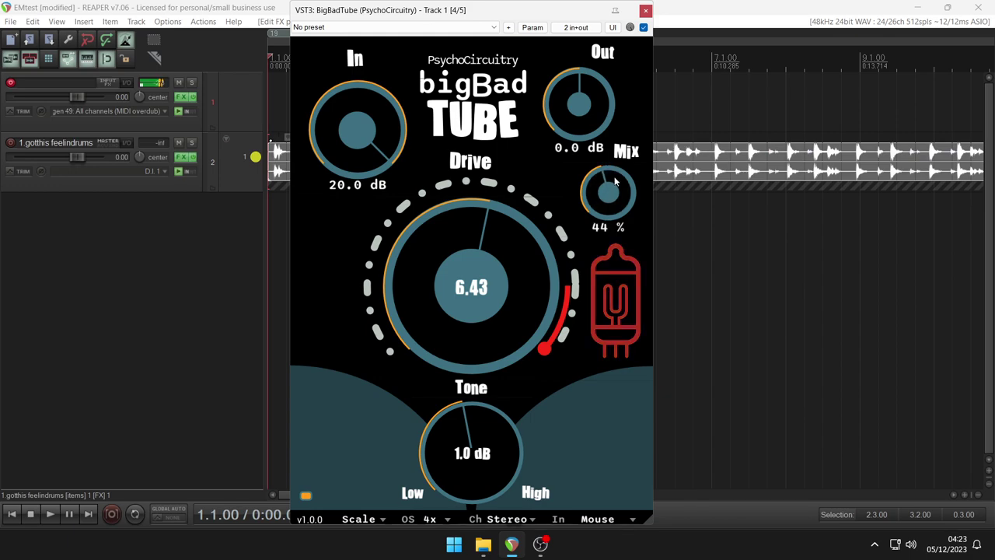
{"action": "left_click_drag", "start_coordinate": [609, 201], "coordinate": [610, 210]}
{"action": "left_click_drag", "start_coordinate": [610, 210], "coordinate": [553, 185]}
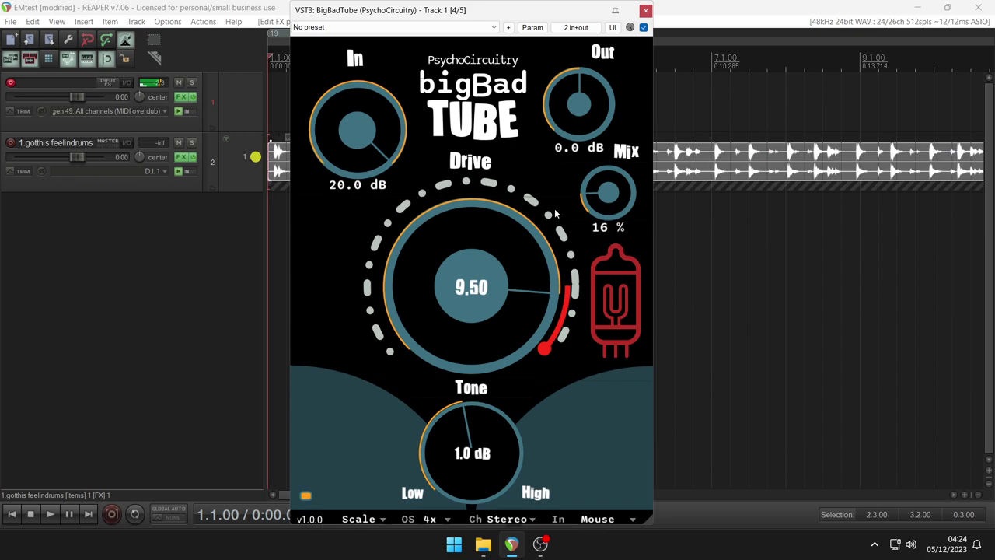
{"action": "left_click_drag", "start_coordinate": [609, 201], "coordinate": [609, 211]}
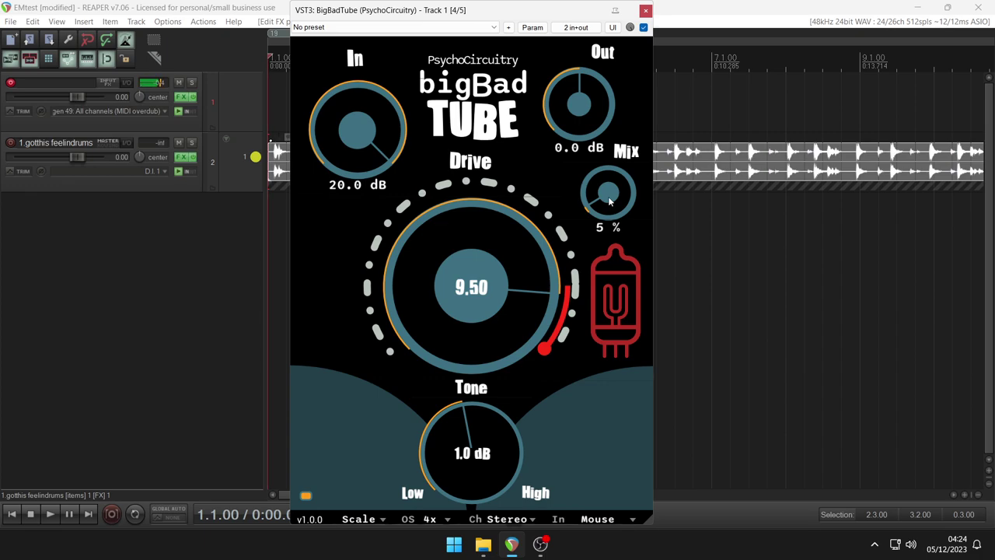
Reset the Mix to 100 %, and adjust the Drive to 4.53 and the Mix to 44 %
{"action": "double_click", "coordinate": [604, 198]}
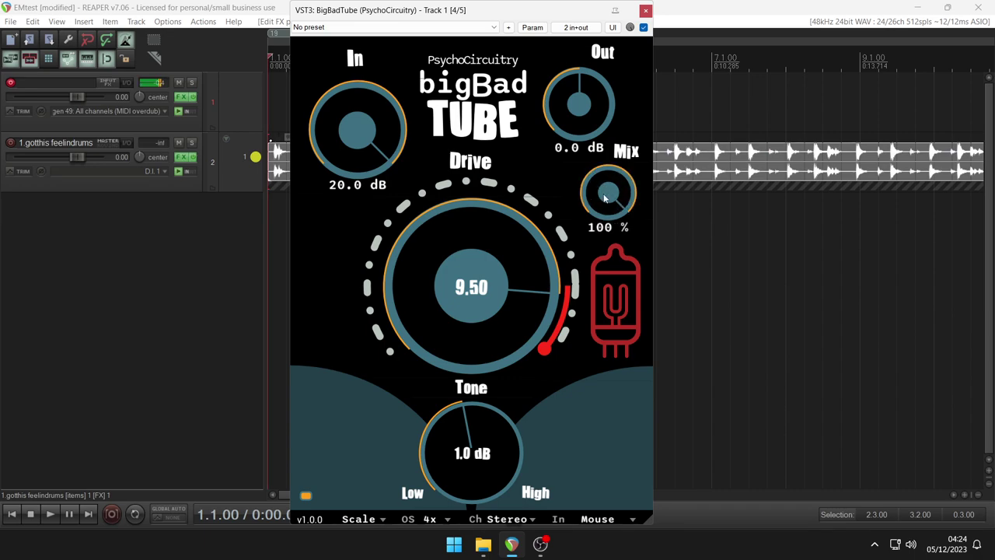
{"action": "left_click_drag", "start_coordinate": [607, 194], "coordinate": [606, 356]}
{"action": "left_click_drag", "start_coordinate": [608, 258], "coordinate": [608, 261]}
{"action": "left_click_drag", "start_coordinate": [484, 248], "coordinate": [483, 317]}
{"action": "left_click_drag", "start_coordinate": [608, 193], "coordinate": [607, 171]}
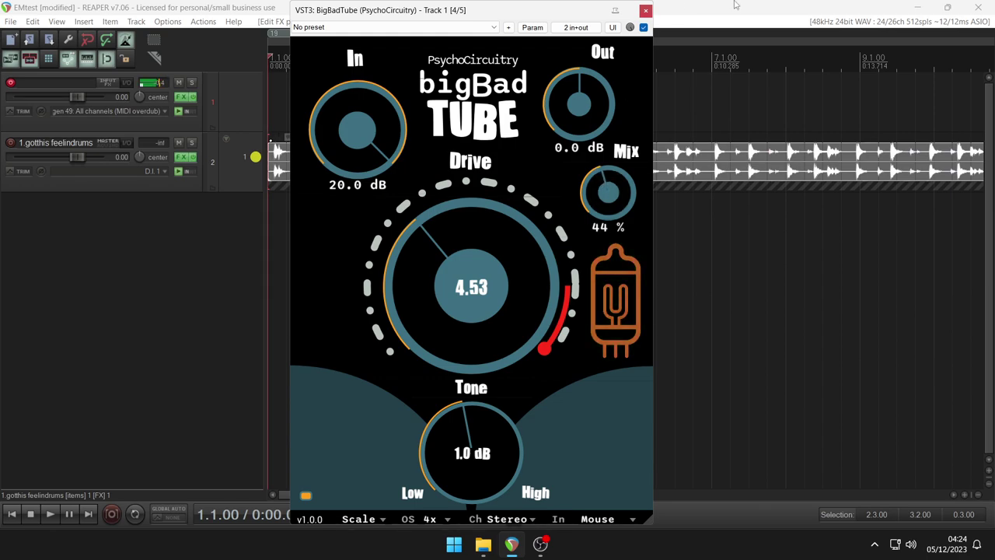
Close track 1's plug-in window and show only track 2's BigBadTube in a floating window, without its FX chain
{"action": "left_click", "coordinate": [646, 11]}
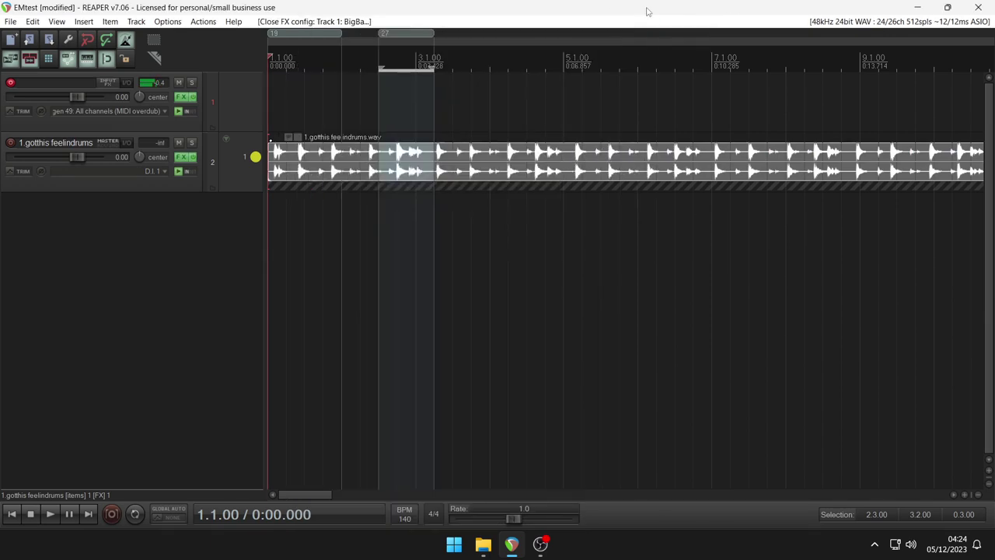
{"action": "left_click", "coordinate": [183, 157]}
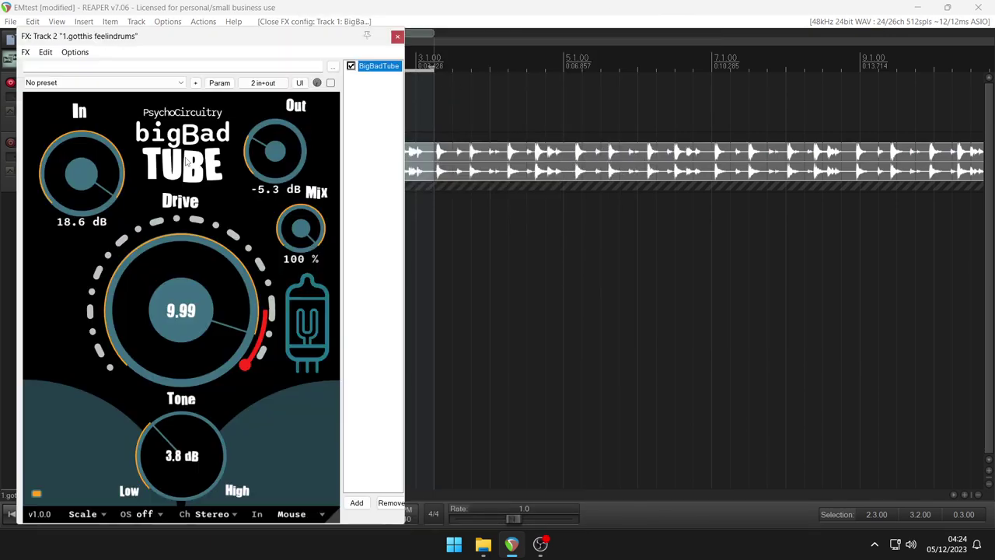
{"action": "double_click", "coordinate": [365, 69]}
{"action": "left_click_drag", "start_coordinate": [288, 56], "coordinate": [556, 40]}
{"action": "left_click_drag", "start_coordinate": [274, 35], "coordinate": [677, 114]}
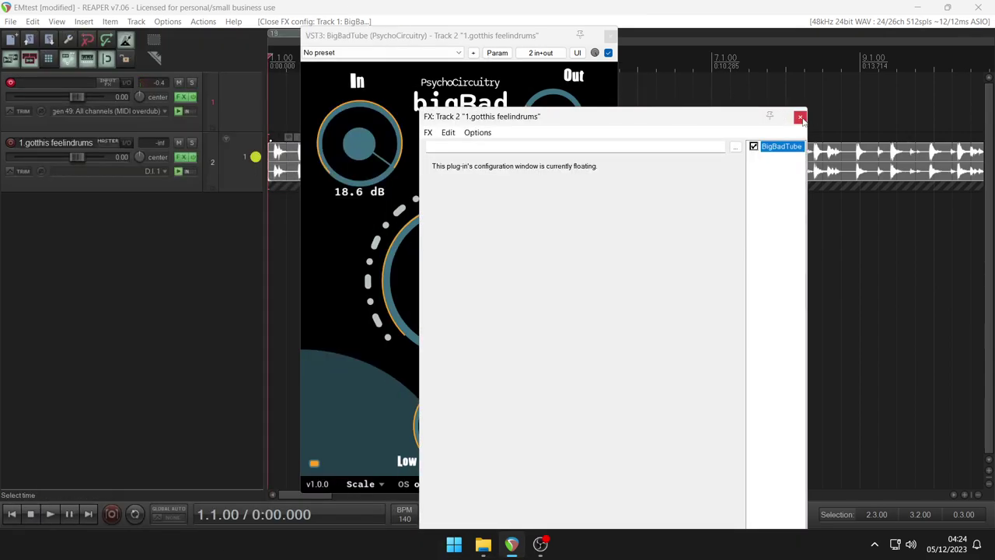
{"action": "left_click", "coordinate": [800, 117]}
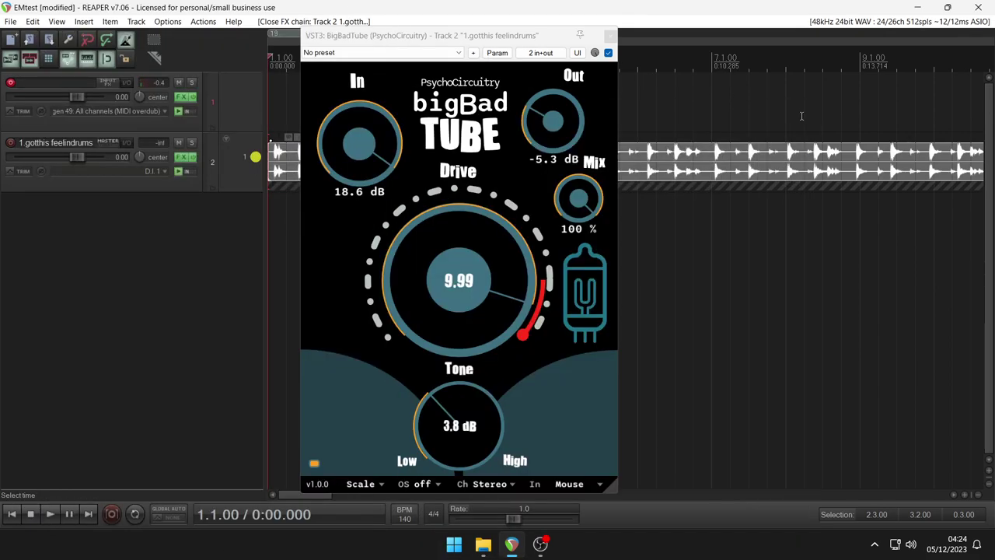
Play the drum track with BigBadTube bypassed and the metronome disabled
{"action": "left_click", "coordinate": [608, 53]}
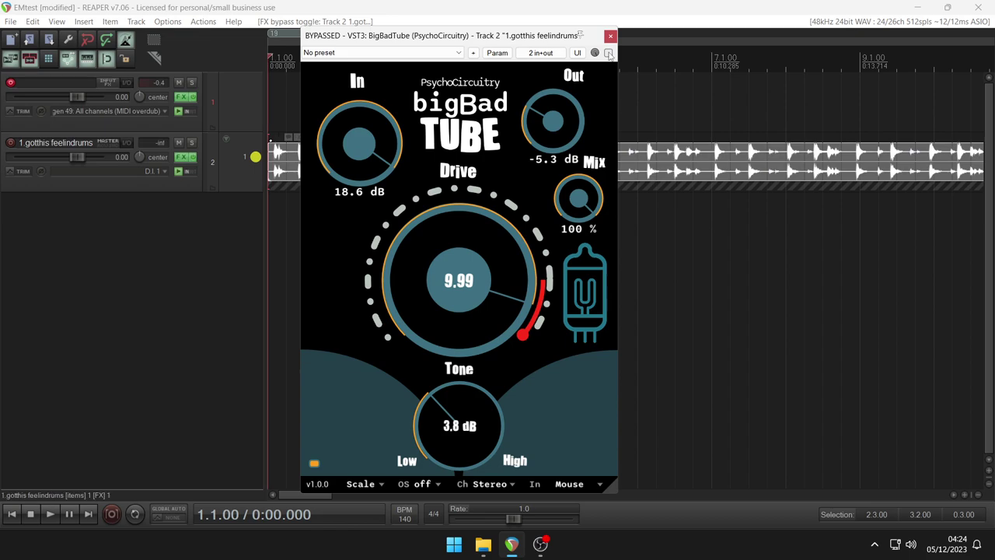
{"action": "key", "text": "space"}
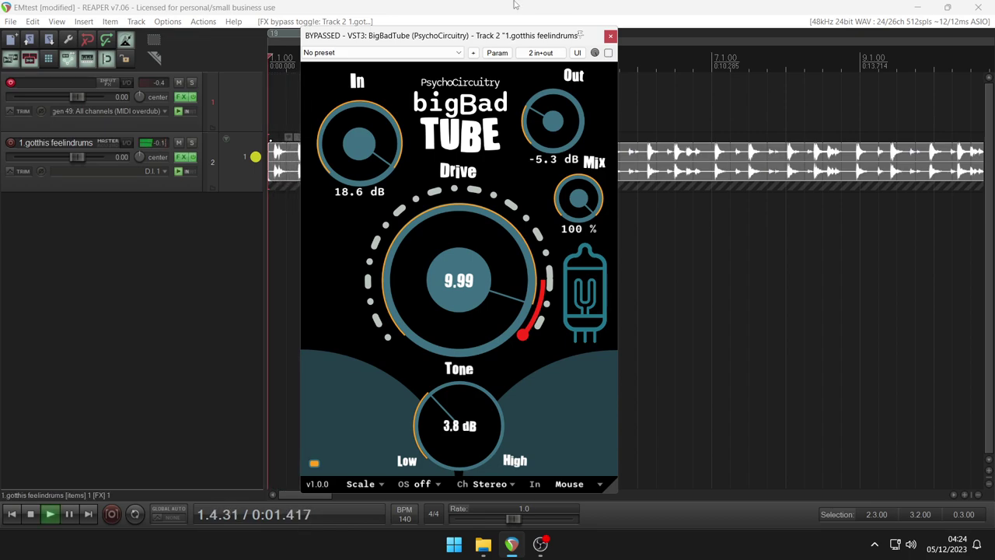
{"action": "left_click", "coordinate": [132, 44]}
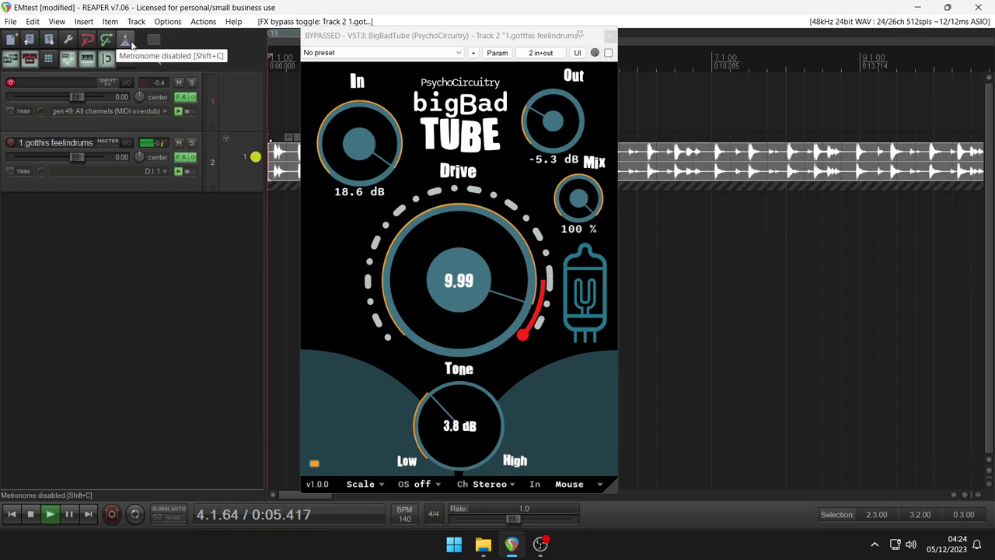
Re-enable BigBadTube on the drums and set In to 17.7 dB, Mix to 40 % and Tone toward Low to 2.0 dB
{"action": "left_click", "coordinate": [608, 52]}
{"action": "left_click_drag", "start_coordinate": [371, 140], "coordinate": [371, 146]}
{"action": "left_click_drag", "start_coordinate": [578, 198], "coordinate": [579, 300]}
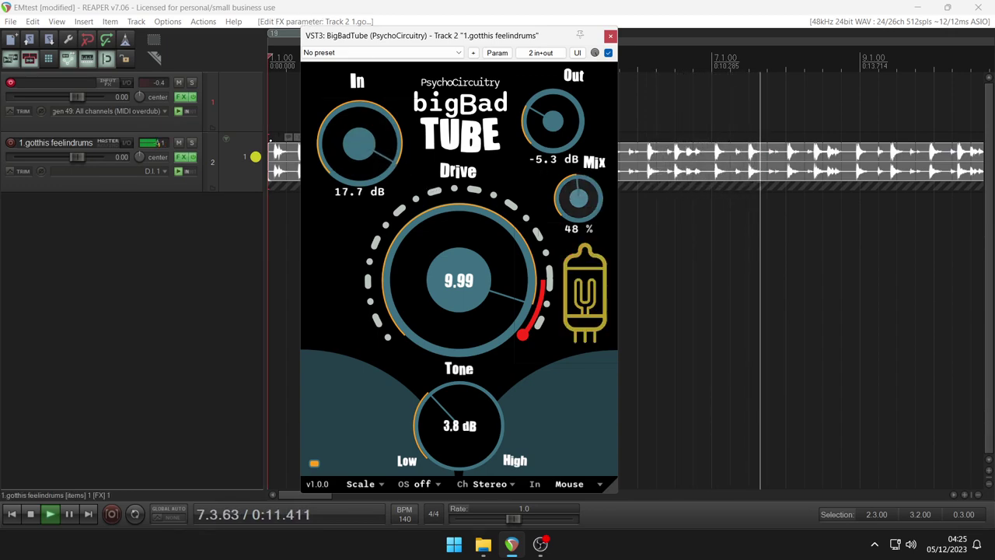
{"action": "left_click_drag", "start_coordinate": [579, 233], "coordinate": [579, 239]}
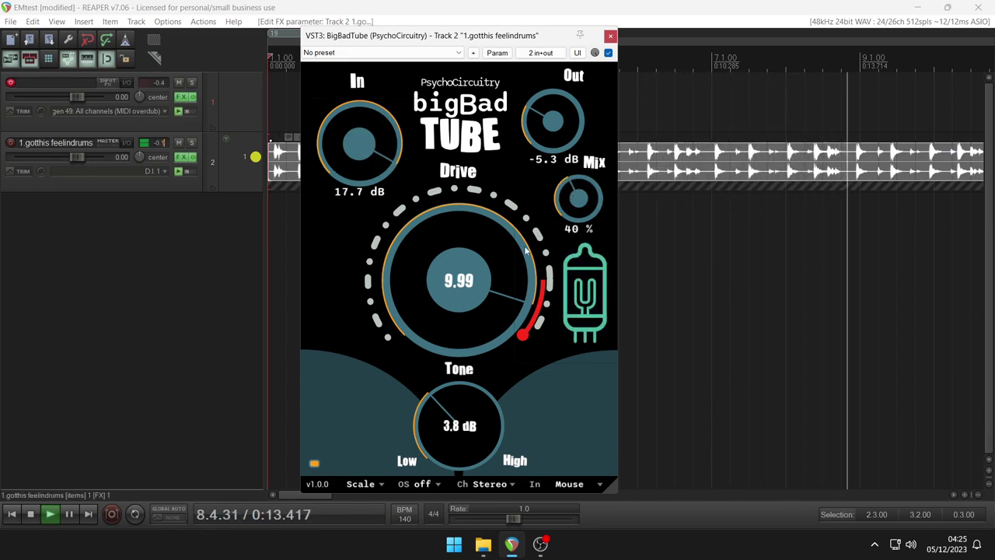
{"action": "left_click_drag", "start_coordinate": [458, 420], "coordinate": [455, 425]}
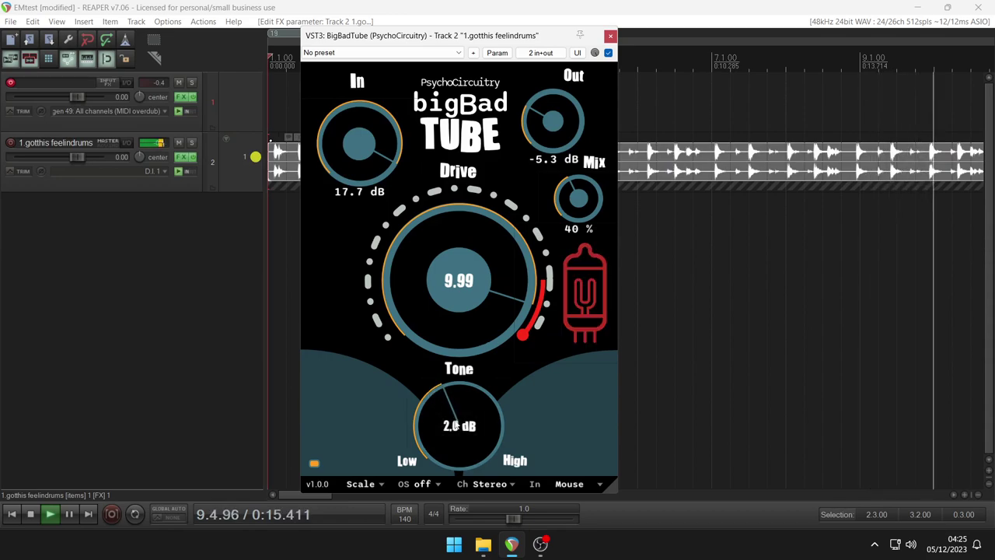
Set the drums' BigBadTube Drive to 6.69, Out to -3.6 dB and In to -2.0 dB
{"action": "left_click_drag", "start_coordinate": [443, 300], "coordinate": [443, 308]}
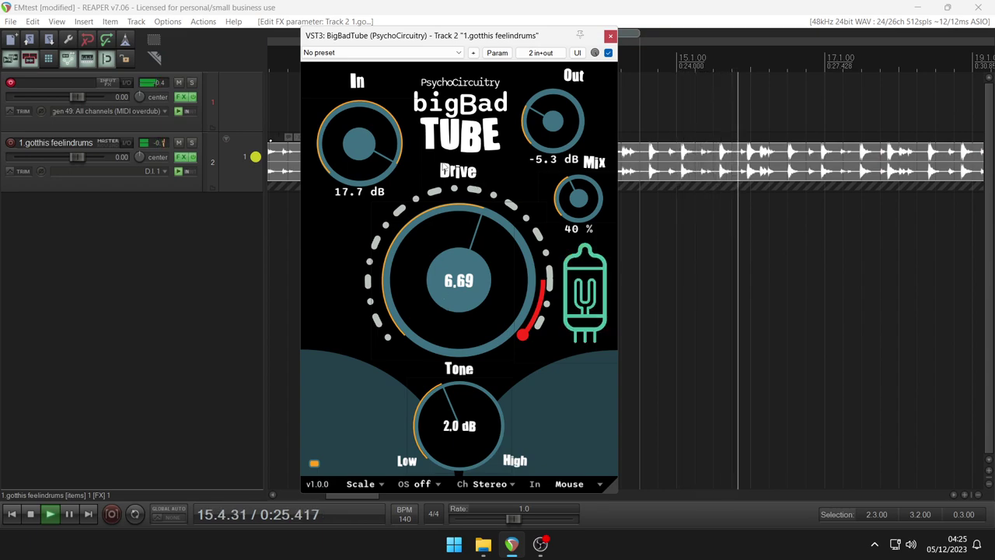
{"action": "left_click_drag", "start_coordinate": [555, 137], "coordinate": [555, 124]}
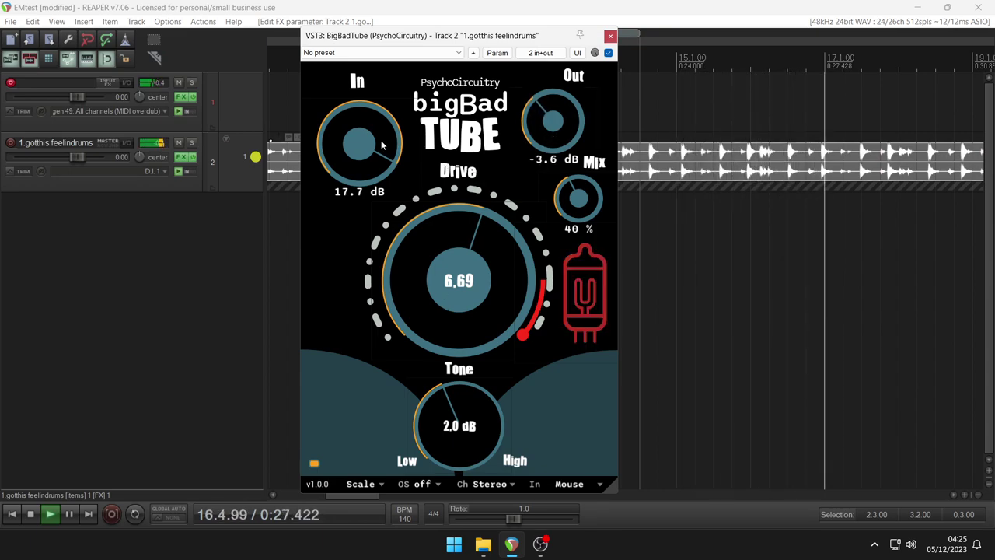
{"action": "left_click_drag", "start_coordinate": [368, 145], "coordinate": [368, 225]}
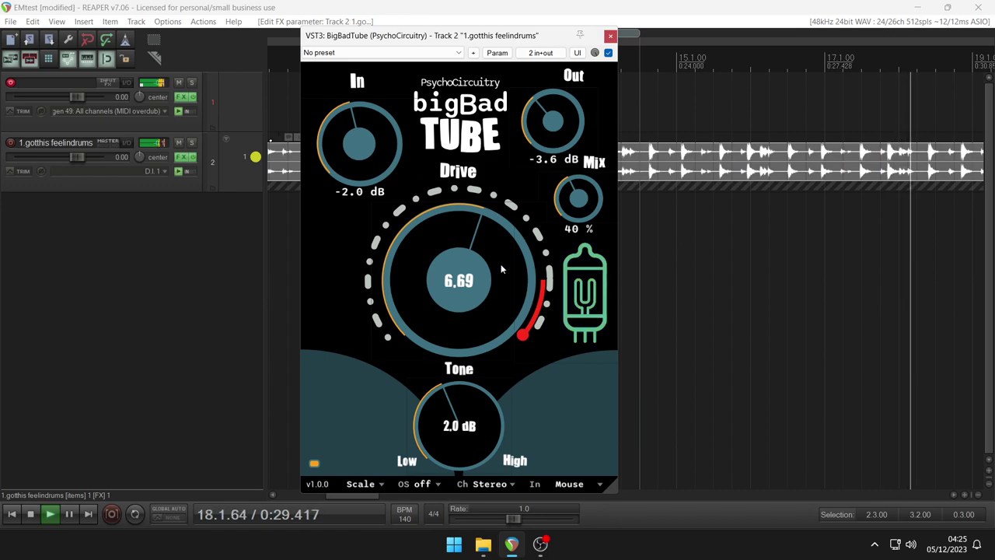
Raise the Drive to 9.62 and the Mix to 87 %, and turn the Tone toward High to 3.6 dB
{"action": "scroll", "coordinate": [502, 269], "scroll_direction": "up", "scroll_amount": 10}
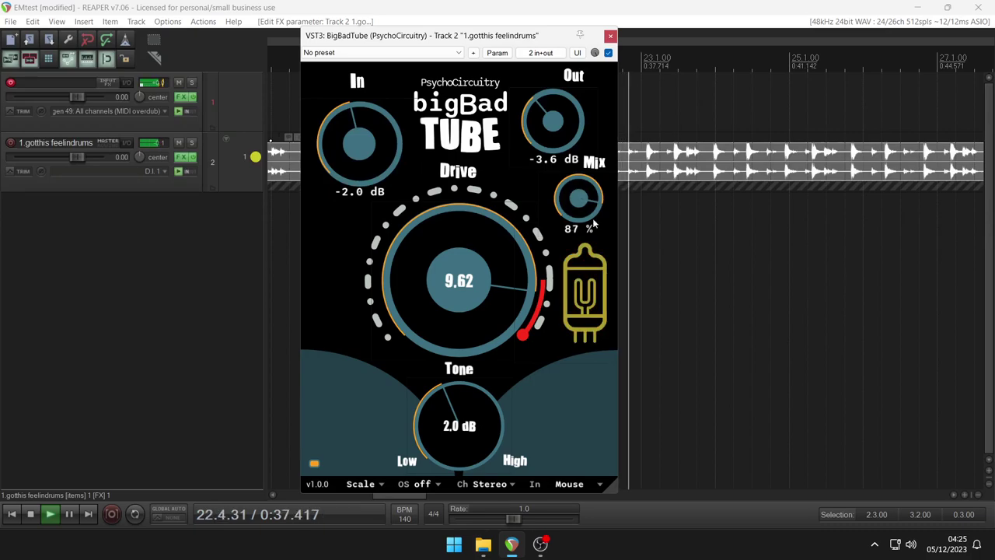
{"action": "left_click_drag", "start_coordinate": [442, 434], "coordinate": [442, 485]}
{"action": "left_click_drag", "start_coordinate": [443, 398], "coordinate": [444, 435]}
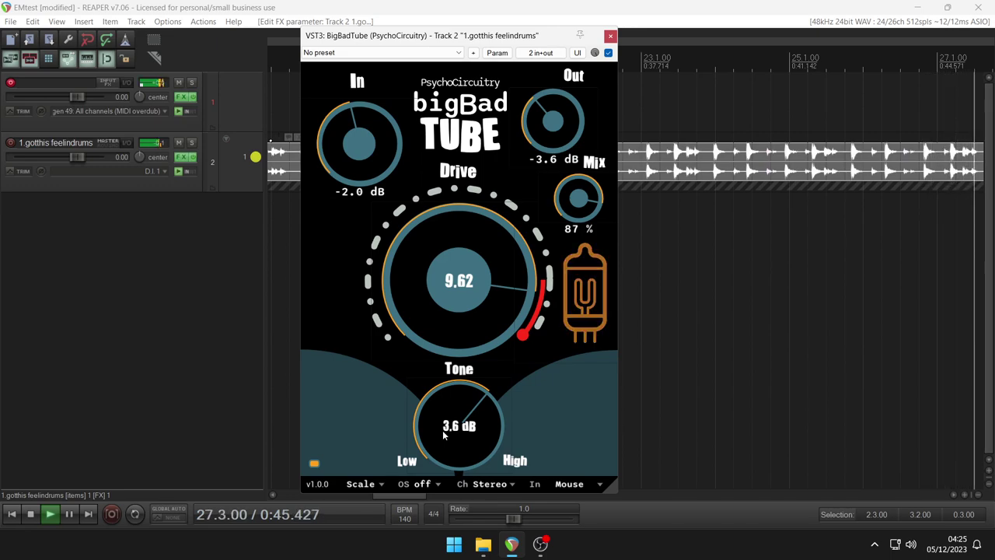
Set the Drive to 4.51 and the Mix to 100 %, then Tone to 0.1 dB and Out to -0.3 dB
{"action": "mouse_move", "coordinate": [450, 309]}
{"action": "left_mouse_down"}
{"action": "mouse_move", "coordinate": [450, 299]}
{"action": "mouse_move", "coordinate": [451, 313]}
{"action": "left_mouse_up"}
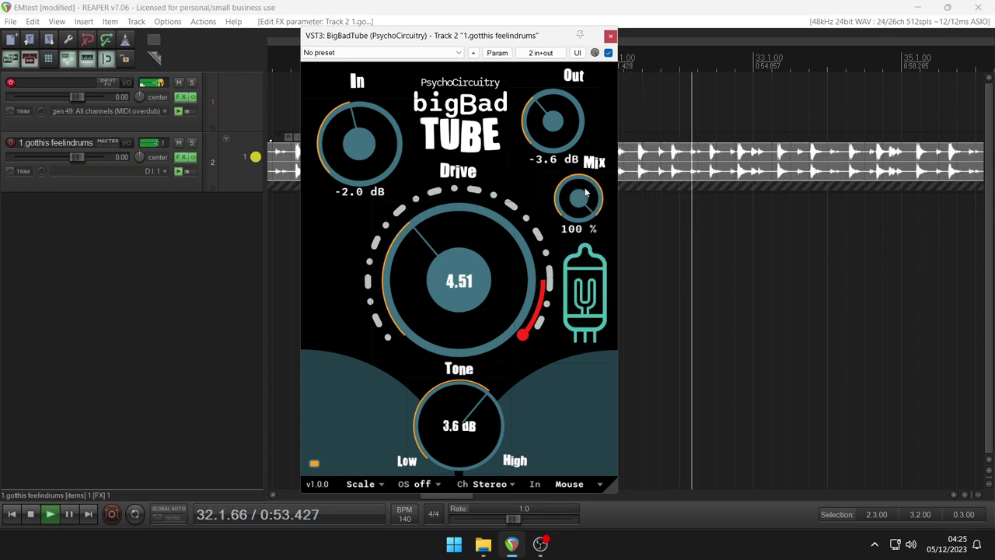
{"action": "mouse_move", "coordinate": [459, 425]}
{"action": "left_mouse_down"}
{"action": "mouse_move", "coordinate": [459, 440]}
{"action": "mouse_move", "coordinate": [459, 425]}
{"action": "left_mouse_up"}
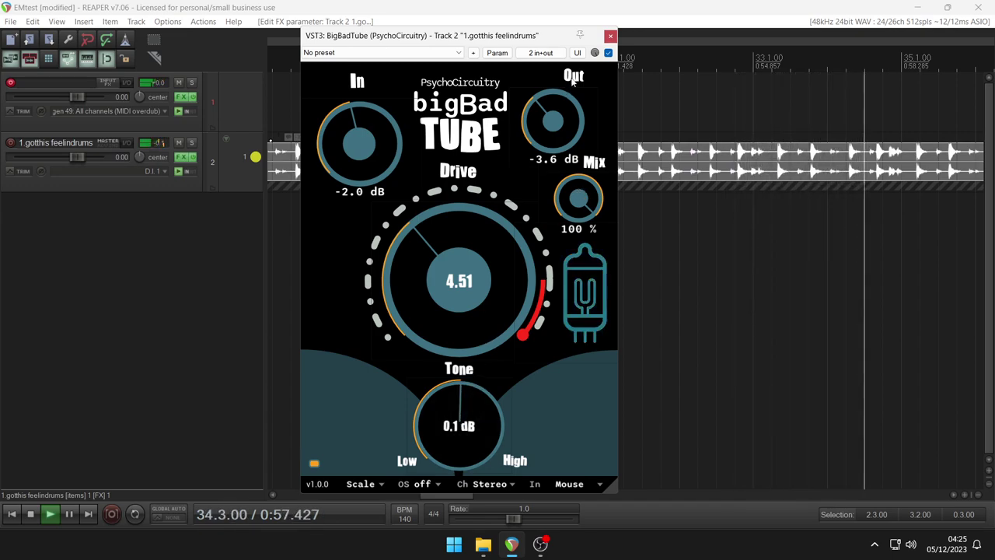
{"action": "left_click_drag", "start_coordinate": [553, 121], "coordinate": [552, 97]}
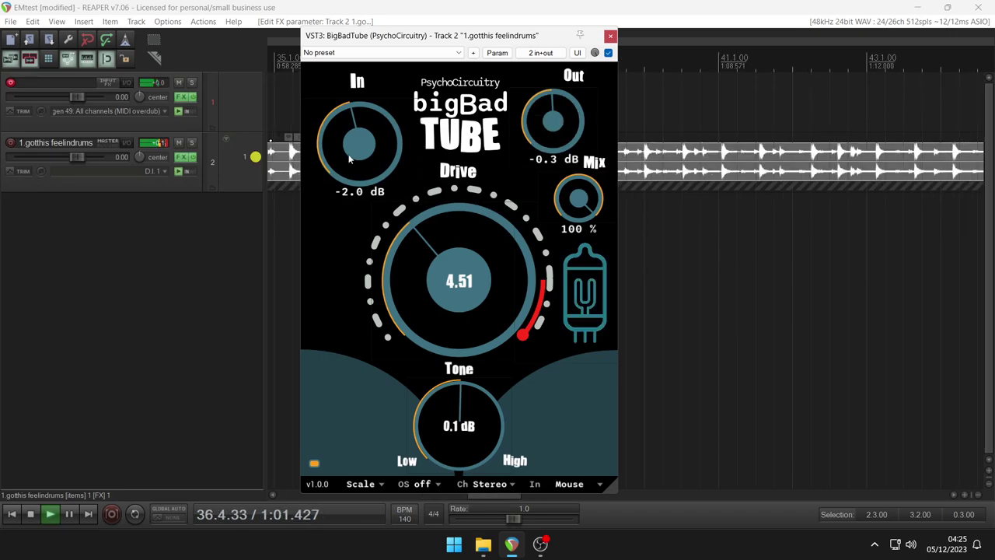
Clear the drum track's peak meter, and lower the Drive to 4.21 and Out to -2.6 dB
{"action": "left_click", "coordinate": [168, 147]}
{"action": "left_click_drag", "start_coordinate": [435, 260], "coordinate": [437, 266]}
{"action": "left_click_drag", "start_coordinate": [567, 101], "coordinate": [567, 121]}
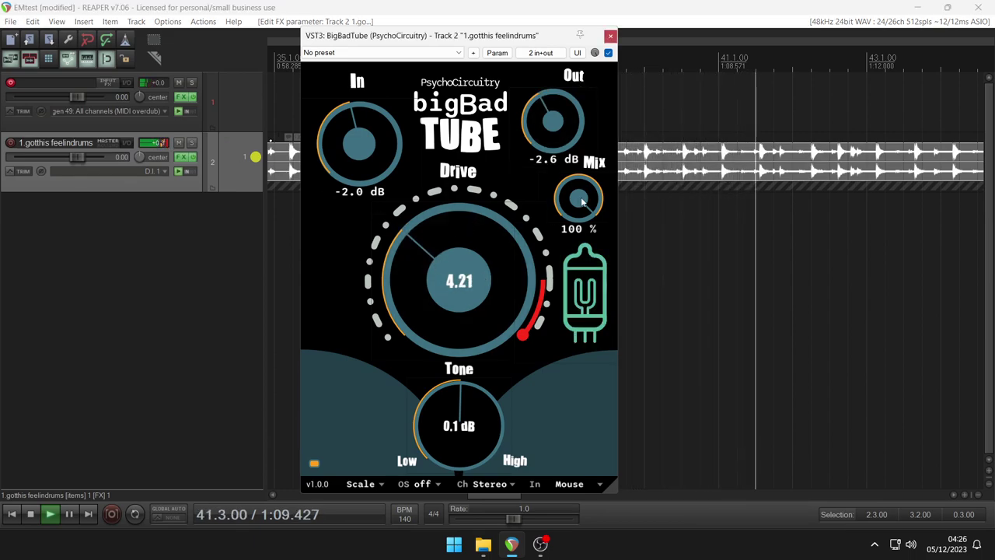
Turn the Tone toward Low to 4.6 dB, raise In to 0.1 dB and bring the Drive from 3.34 up to 4.64
{"action": "mouse_move", "coordinate": [467, 298]}
{"action": "left_mouse_down"}
{"action": "mouse_move", "coordinate": [466, 317]}
{"action": "mouse_move", "coordinate": [467, 303]}
{"action": "left_mouse_up"}
{"action": "left_click_drag", "start_coordinate": [476, 426], "coordinate": [488, 217]}
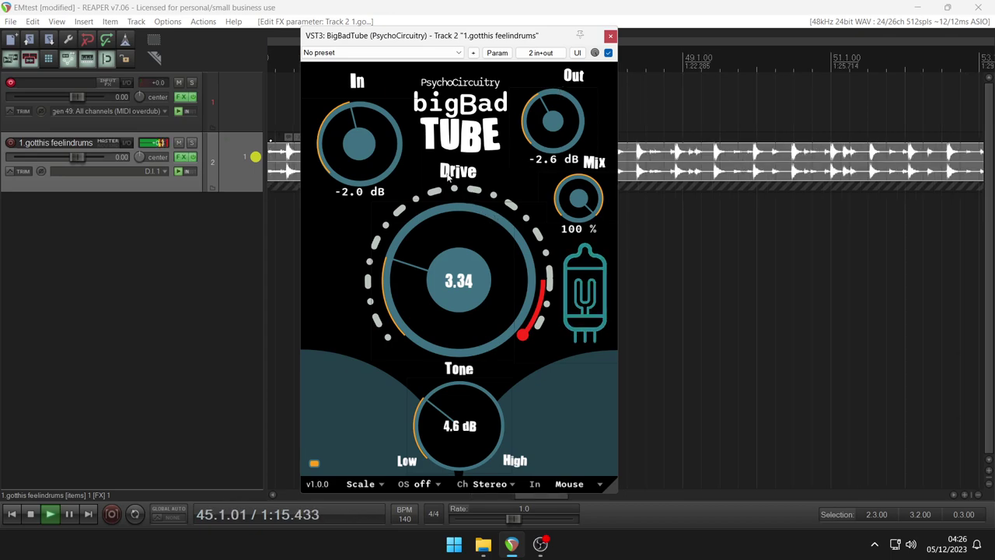
{"action": "mouse_move", "coordinate": [388, 154]}
{"action": "left_mouse_down"}
{"action": "mouse_move", "coordinate": [387, 138]}
{"action": "mouse_move", "coordinate": [387, 154]}
{"action": "left_mouse_up"}
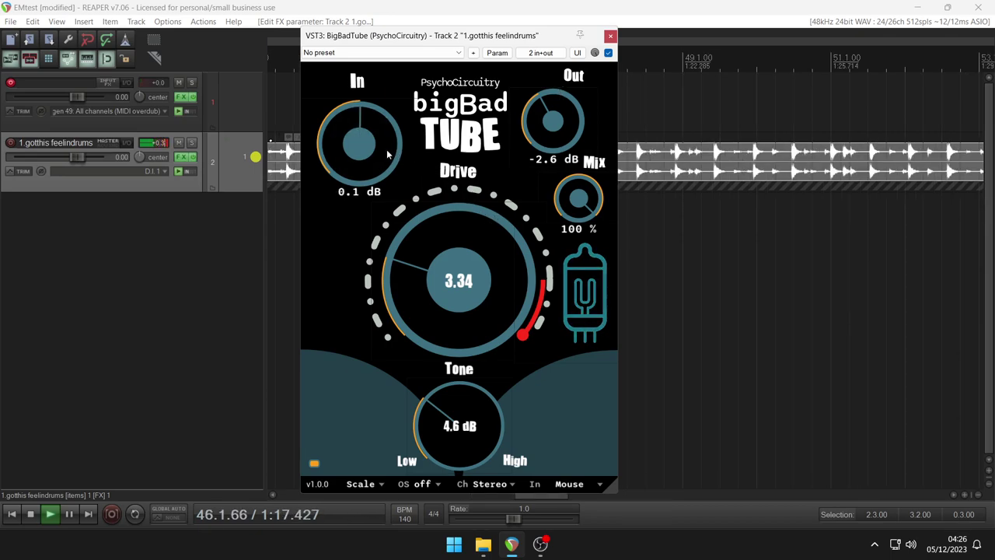
{"action": "mouse_move", "coordinate": [435, 286]}
{"action": "left_mouse_down"}
{"action": "mouse_move", "coordinate": [434, 250]}
{"action": "mouse_move", "coordinate": [434, 282]}
{"action": "left_mouse_up"}
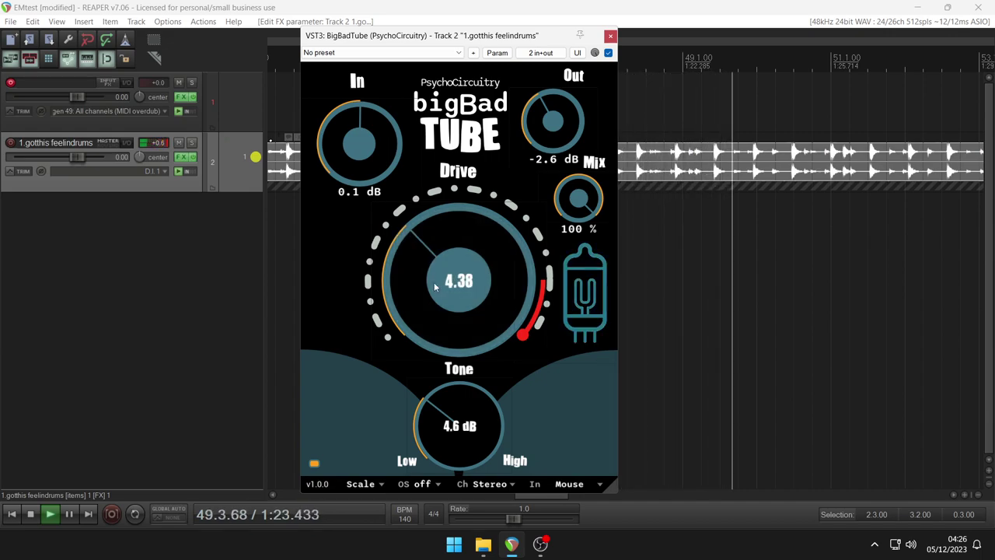
{"action": "mouse_move", "coordinate": [433, 282]}
{"action": "left_mouse_down"}
{"action": "mouse_move", "coordinate": [433, 311]}
{"action": "mouse_move", "coordinate": [434, 268]}
{"action": "mouse_move", "coordinate": [434, 282]}
{"action": "left_mouse_up"}
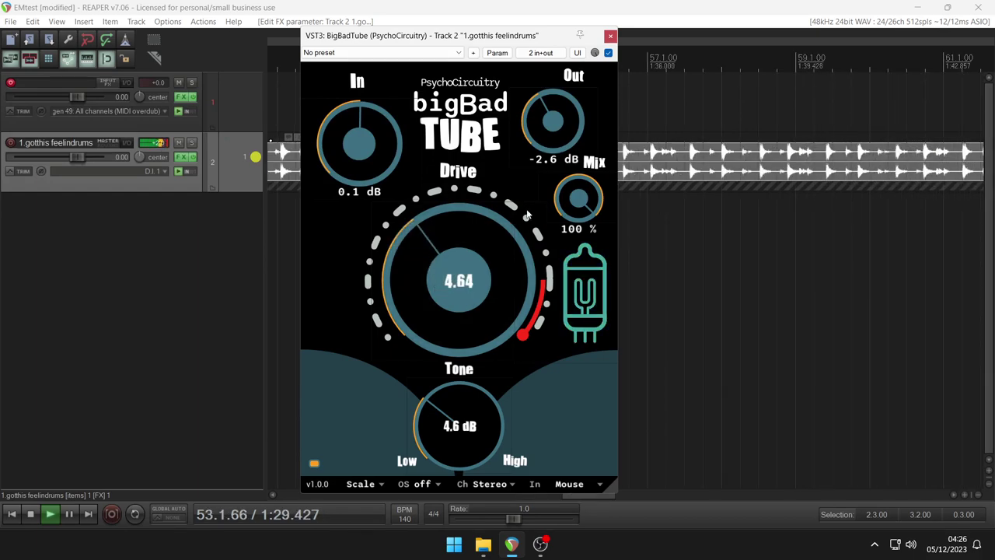
Clear the drum track's peak meter again, lower Out to -3.7 dB and raise the Drive to 7.36
{"action": "left_click", "coordinate": [164, 144]}
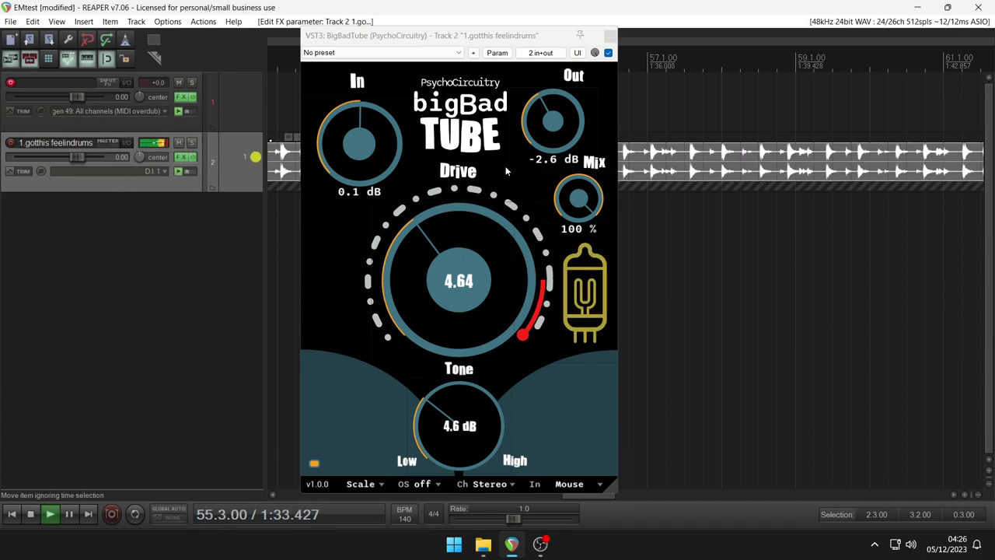
{"action": "left_click_drag", "start_coordinate": [539, 131], "coordinate": [538, 146]}
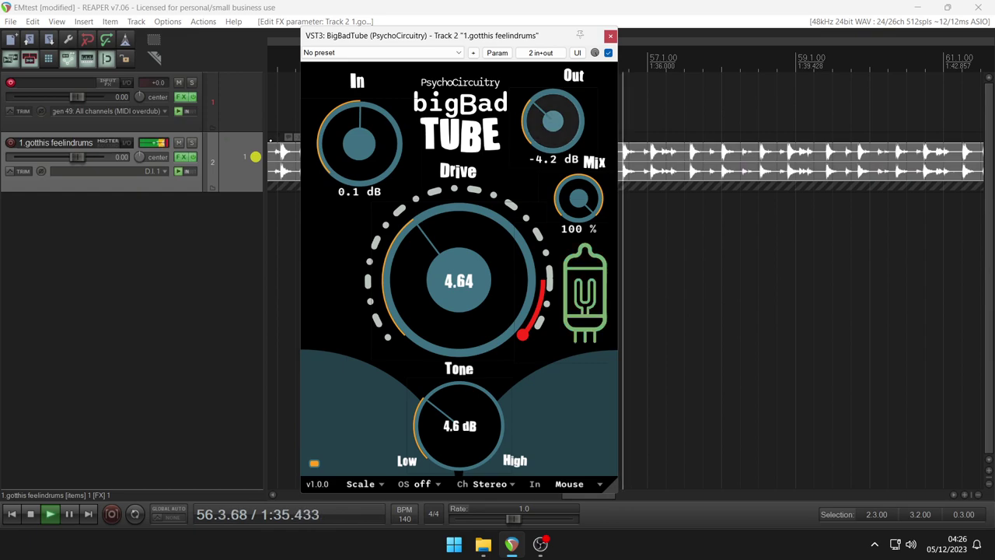
{"action": "left_click_drag", "start_coordinate": [459, 279], "coordinate": [534, 283]}
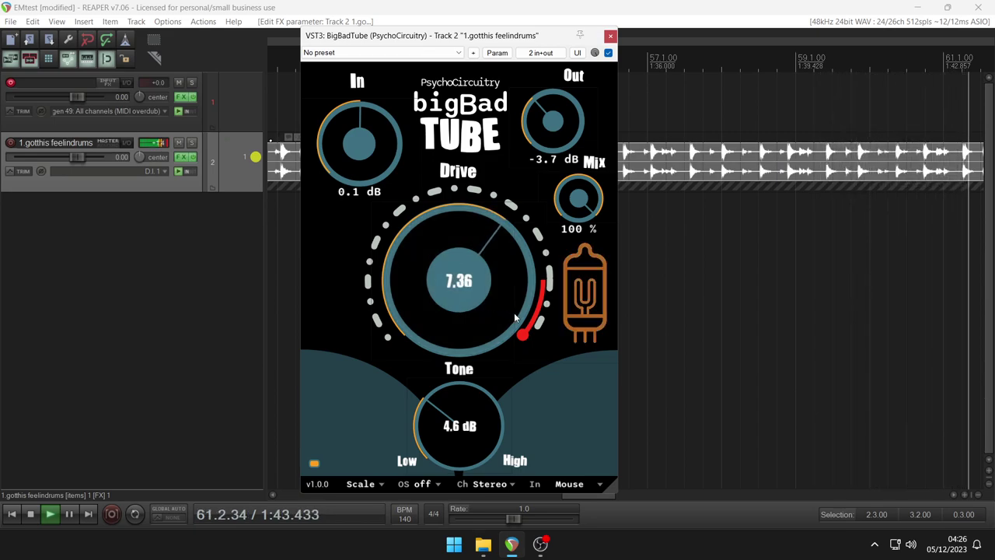
Set the Drive to 9.36, Mix to 43 % and Out to -3.5 dB, with the Tone toward Low at 7.0 dB
{"action": "left_click_drag", "start_coordinate": [590, 201], "coordinate": [568, 203]}
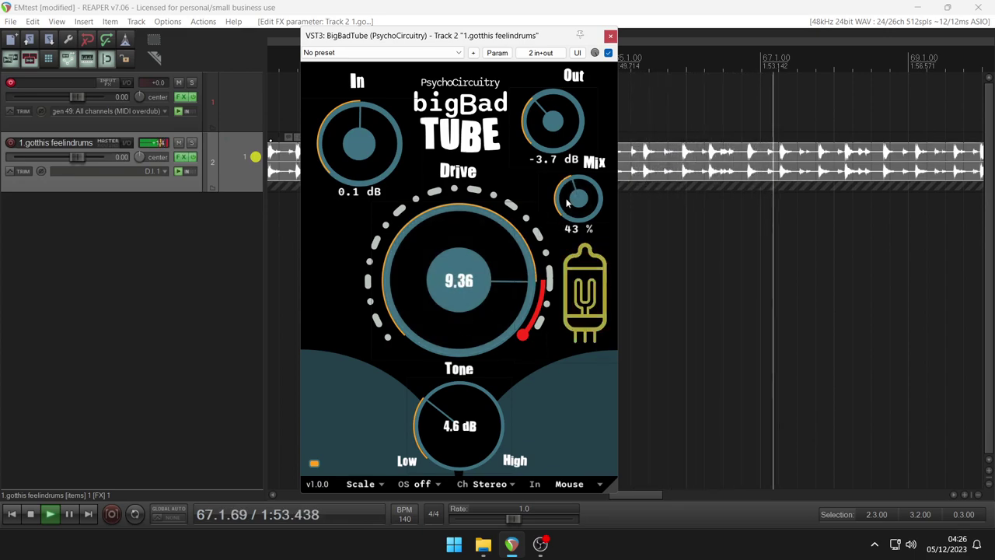
{"action": "left_click_drag", "start_coordinate": [555, 133], "coordinate": [555, 132]}
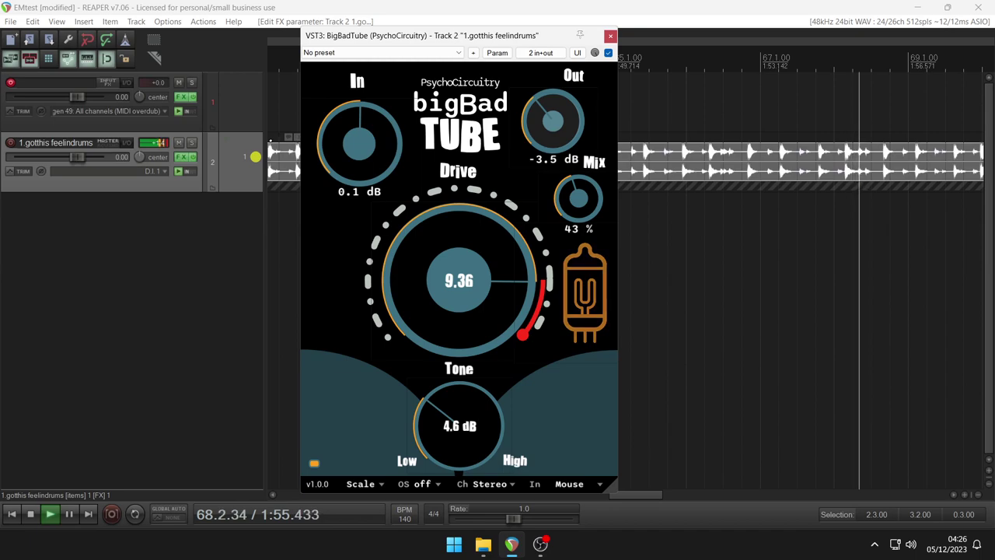
{"action": "left_click_drag", "start_coordinate": [473, 466], "coordinate": [463, 435]}
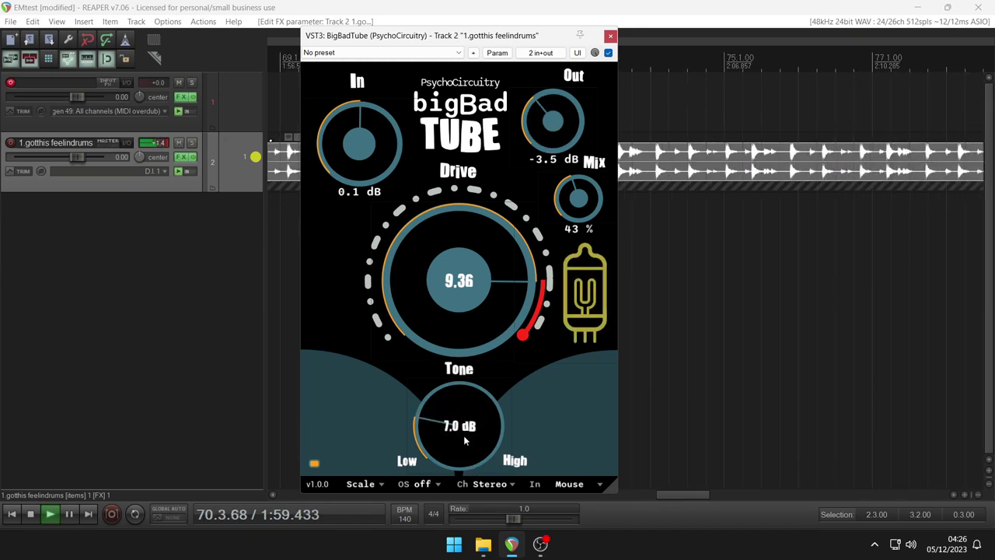
Set the Mix to 100 %, Drive to 10.99 and Out to -3.4 dB, and turn the Tone toward High to 7.6 dB
{"action": "left_click_drag", "start_coordinate": [574, 183], "coordinate": [574, 140]}
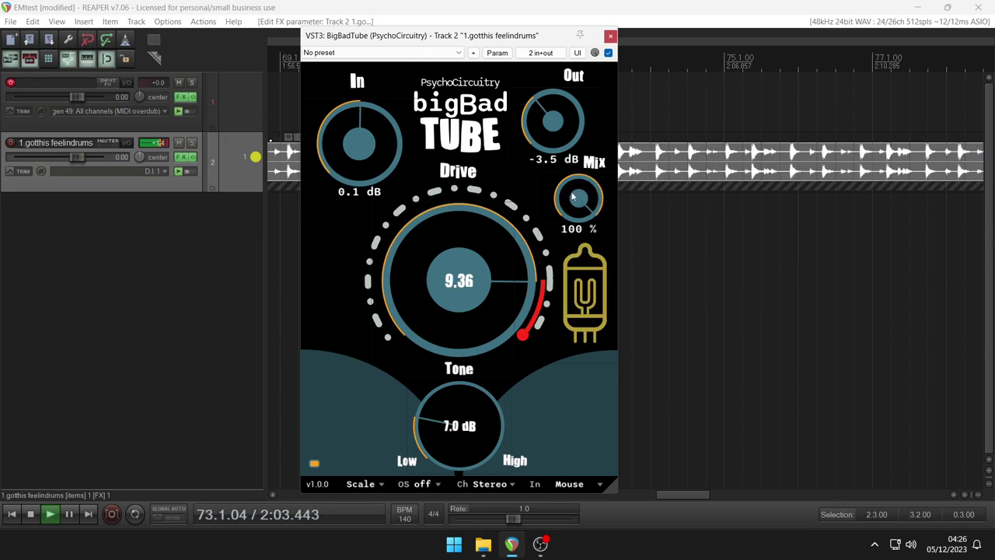
{"action": "left_click_drag", "start_coordinate": [440, 430], "coordinate": [440, 498]}
{"action": "mouse_move", "coordinate": [453, 309]}
{"action": "left_mouse_down"}
{"action": "mouse_move", "coordinate": [453, 284]}
{"action": "mouse_move", "coordinate": [455, 313]}
{"action": "left_mouse_up"}
{"action": "left_click_drag", "start_coordinate": [555, 136], "coordinate": [555, 132]}
{"action": "left_click_drag", "start_coordinate": [457, 415], "coordinate": [457, 347]}
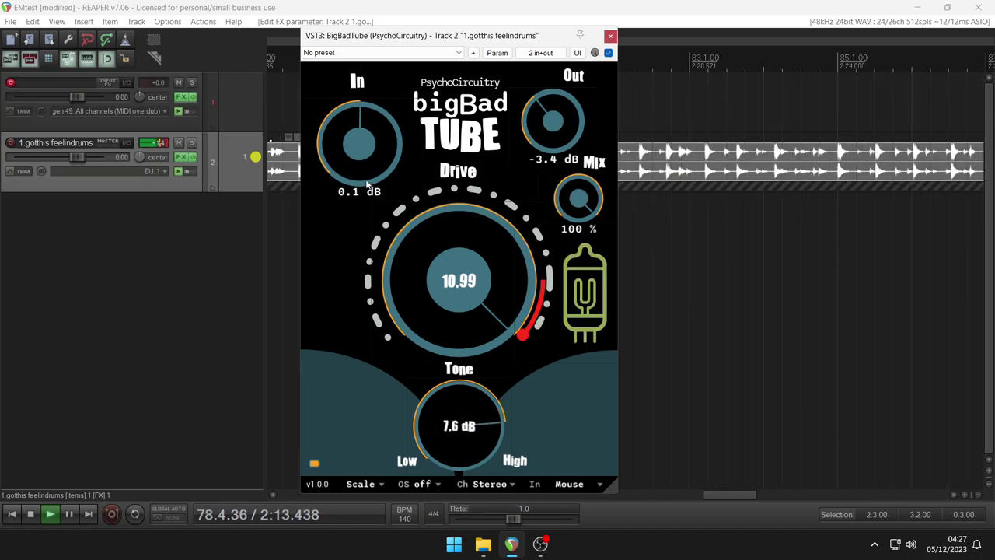
Lower the Drive to 5.08 and turn the Tone toward Low to 10.8 dB
{"action": "left_click_drag", "start_coordinate": [416, 295], "coordinate": [416, 334]}
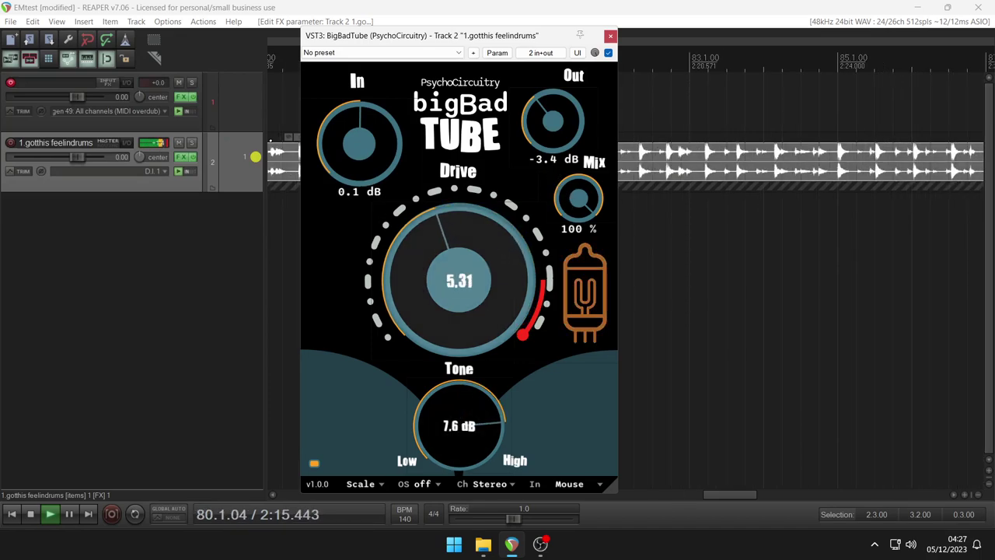
{"action": "left_click_drag", "start_coordinate": [417, 300], "coordinate": [417, 304]}
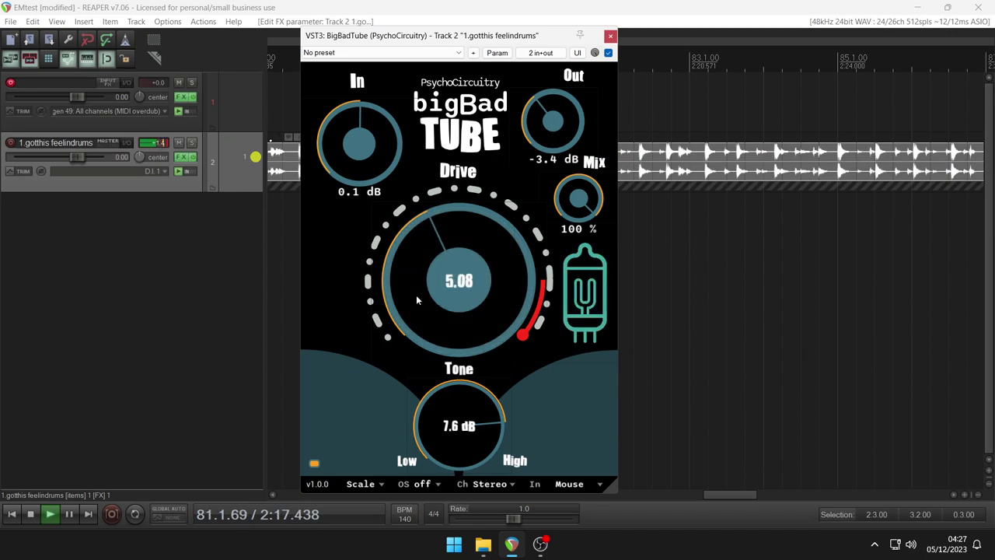
{"action": "left_click_drag", "start_coordinate": [443, 422], "coordinate": [443, 459]}
{"action": "left_click_drag", "start_coordinate": [443, 423], "coordinate": [443, 451]}
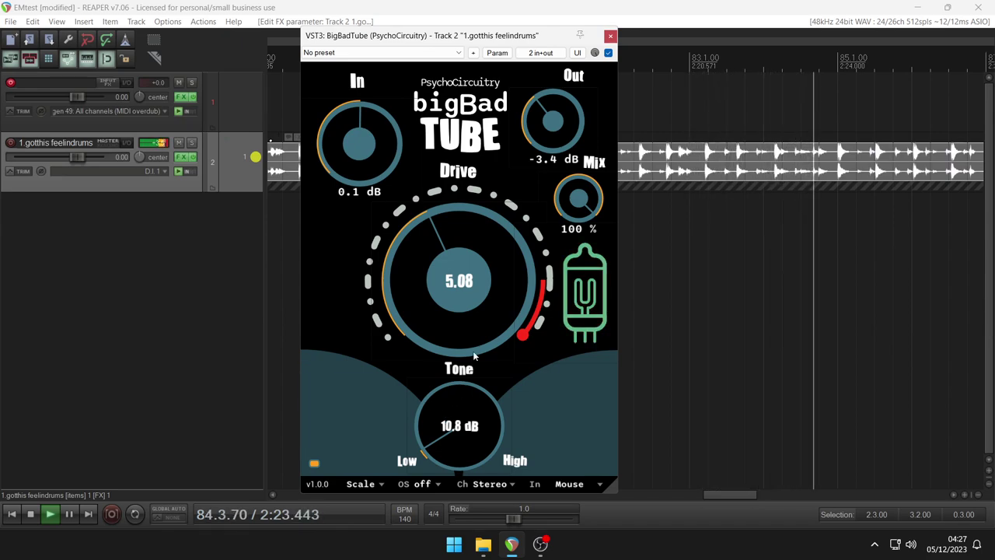
Lower the Mix to 38 % and bring it back up to 48 %, reducing the Tone's Low tilt to 1.6 dB
{"action": "left_click_drag", "start_coordinate": [578, 198], "coordinate": [579, 230]}
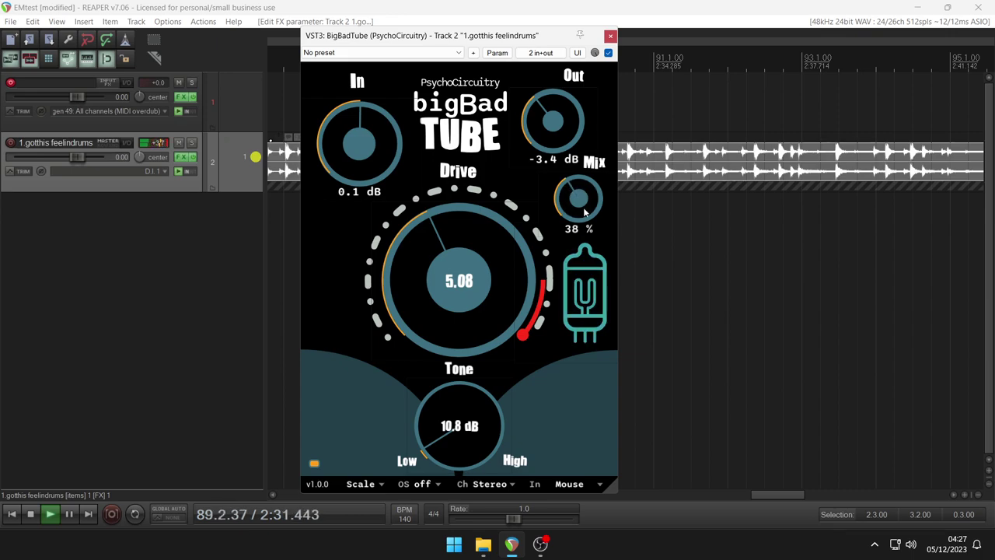
{"action": "left_click_drag", "start_coordinate": [585, 211], "coordinate": [586, 202]}
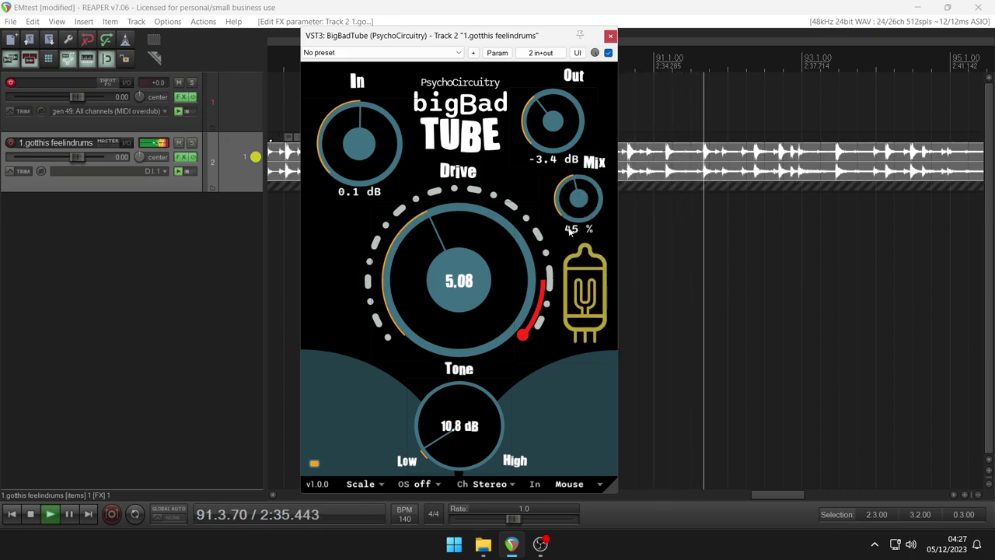
{"action": "left_click_drag", "start_coordinate": [470, 434], "coordinate": [471, 362]}
{"action": "left_click_drag", "start_coordinate": [582, 213], "coordinate": [582, 208]}
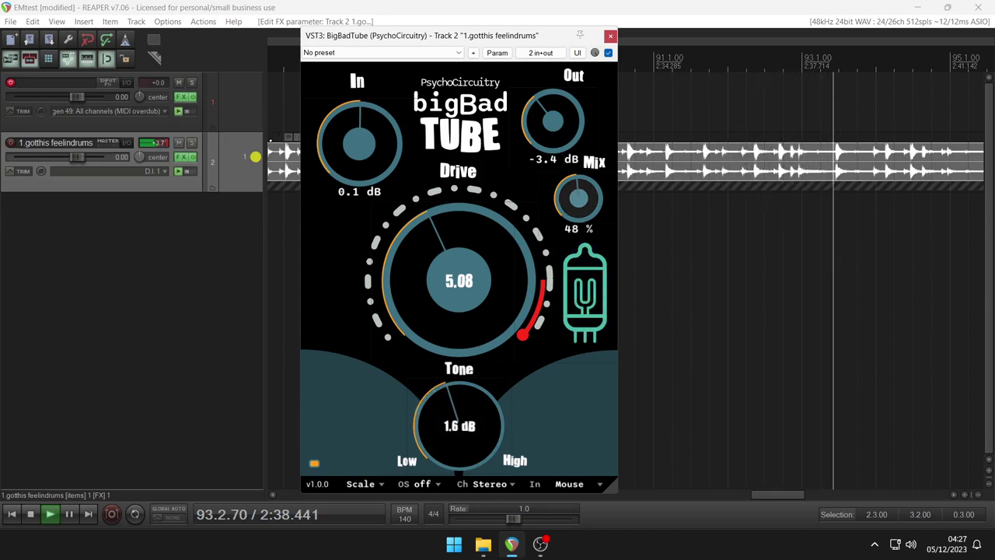
Compare the drums with BigBadTube bypassed and enabled twice, raising the Mix to 57 % between the comparisons
{"action": "left_click", "coordinate": [608, 53]}
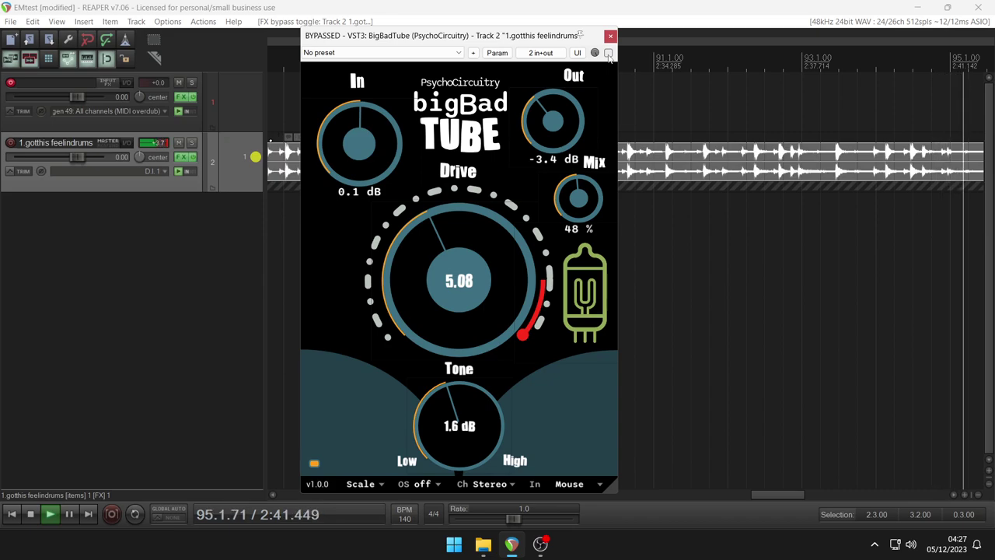
{"action": "left_click", "coordinate": [608, 53]}
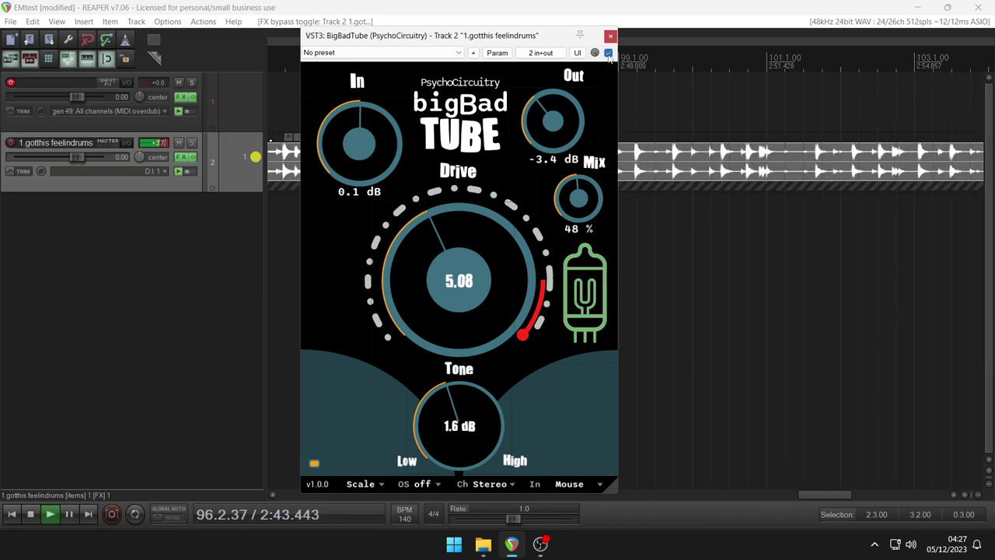
{"action": "left_click_drag", "start_coordinate": [578, 199], "coordinate": [578, 187]}
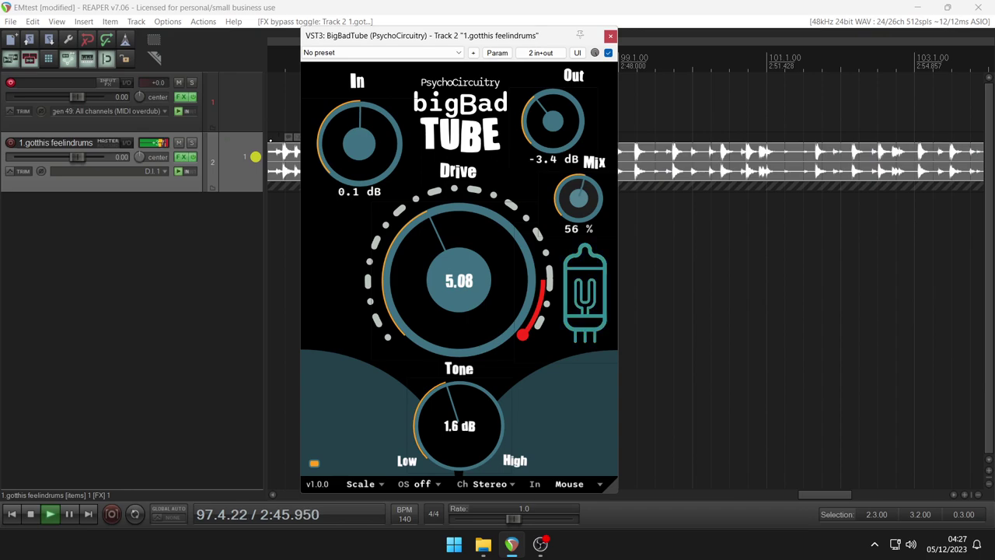
{"action": "left_click", "coordinate": [608, 53]}
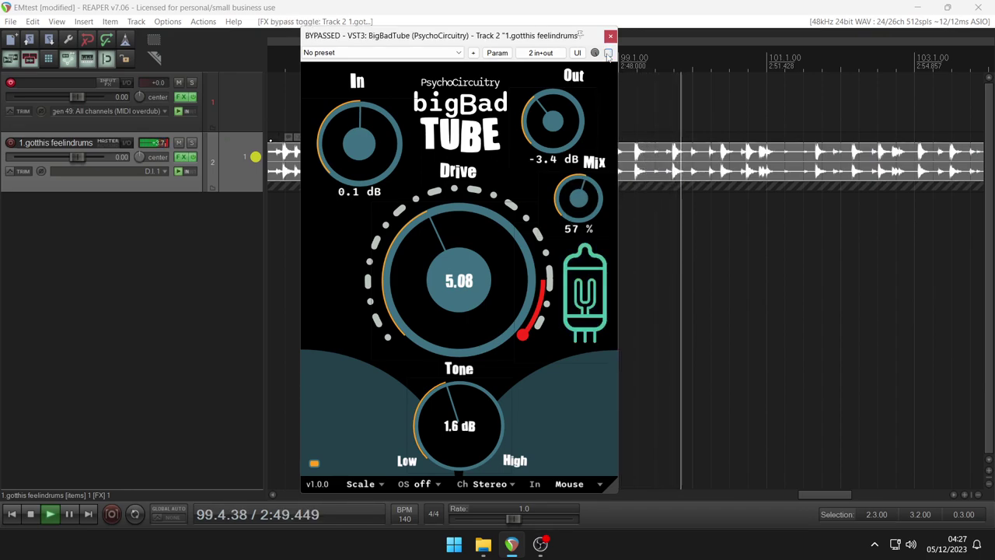
{"action": "left_click", "coordinate": [608, 53]}
Fine-tune the Drive to 5.16 and the Mix to 52 %, and restart the drum playback from the beginning
{"action": "left_click_drag", "start_coordinate": [583, 195], "coordinate": [583, 192]}
{"action": "scroll", "coordinate": [487, 269], "scroll_direction": "up", "scroll_amount": 1}
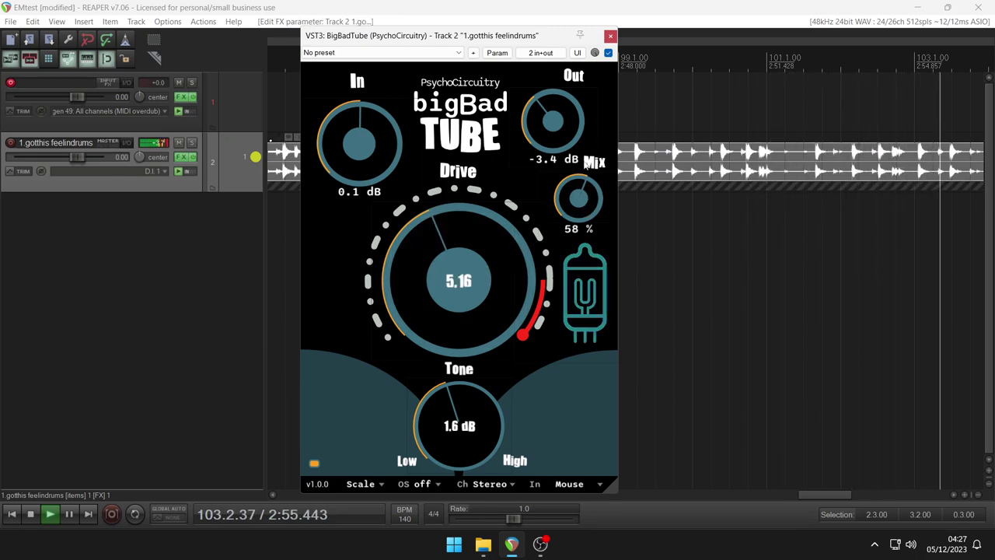
{"action": "scroll", "coordinate": [581, 180], "scroll_direction": "down", "scroll_amount": 3}
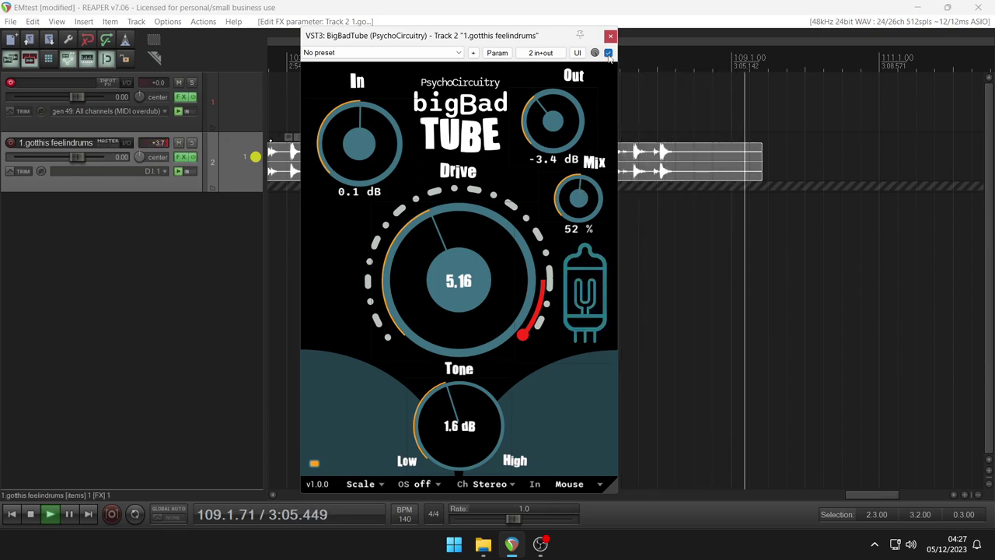
{"action": "key", "text": "space"}
{"action": "key", "text": "space"}
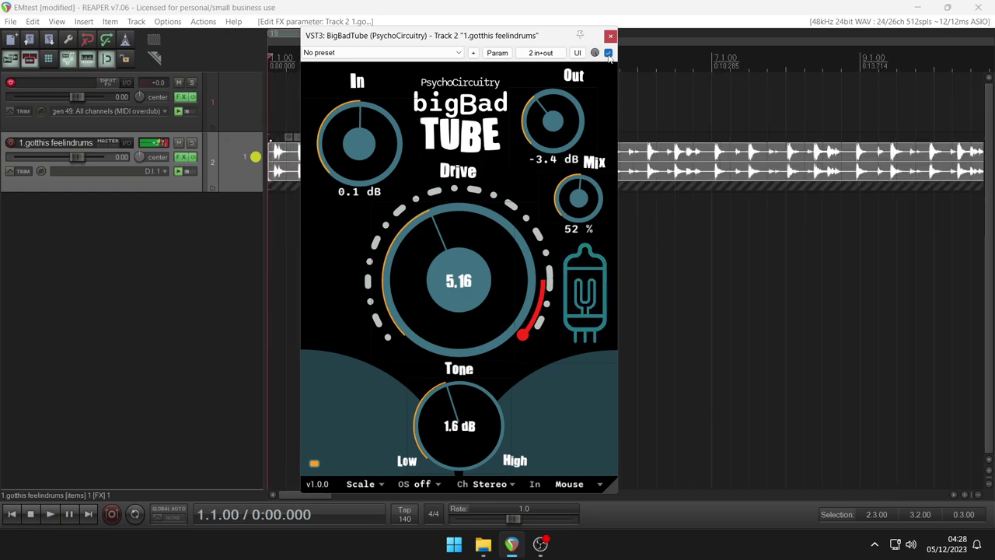